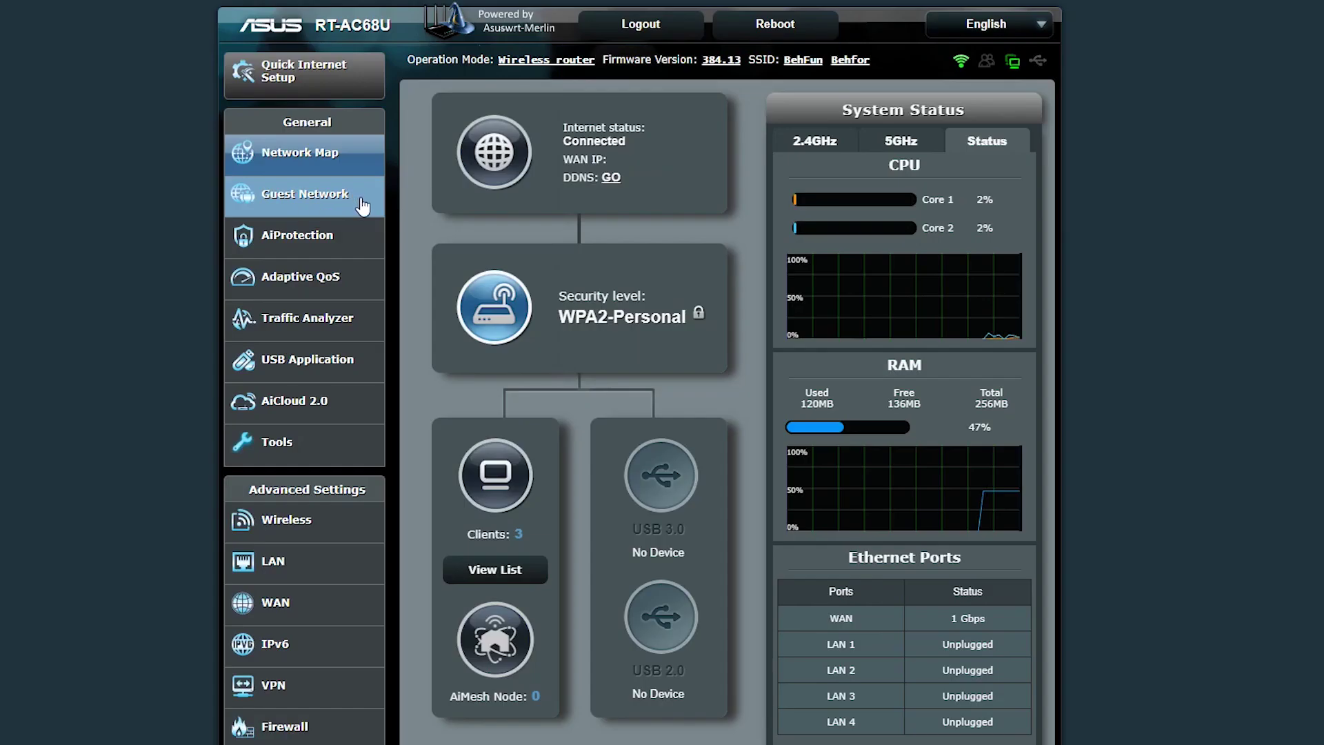
Step: Open the Guest Network page from the General sidebar and review its introduction
click(362, 197)
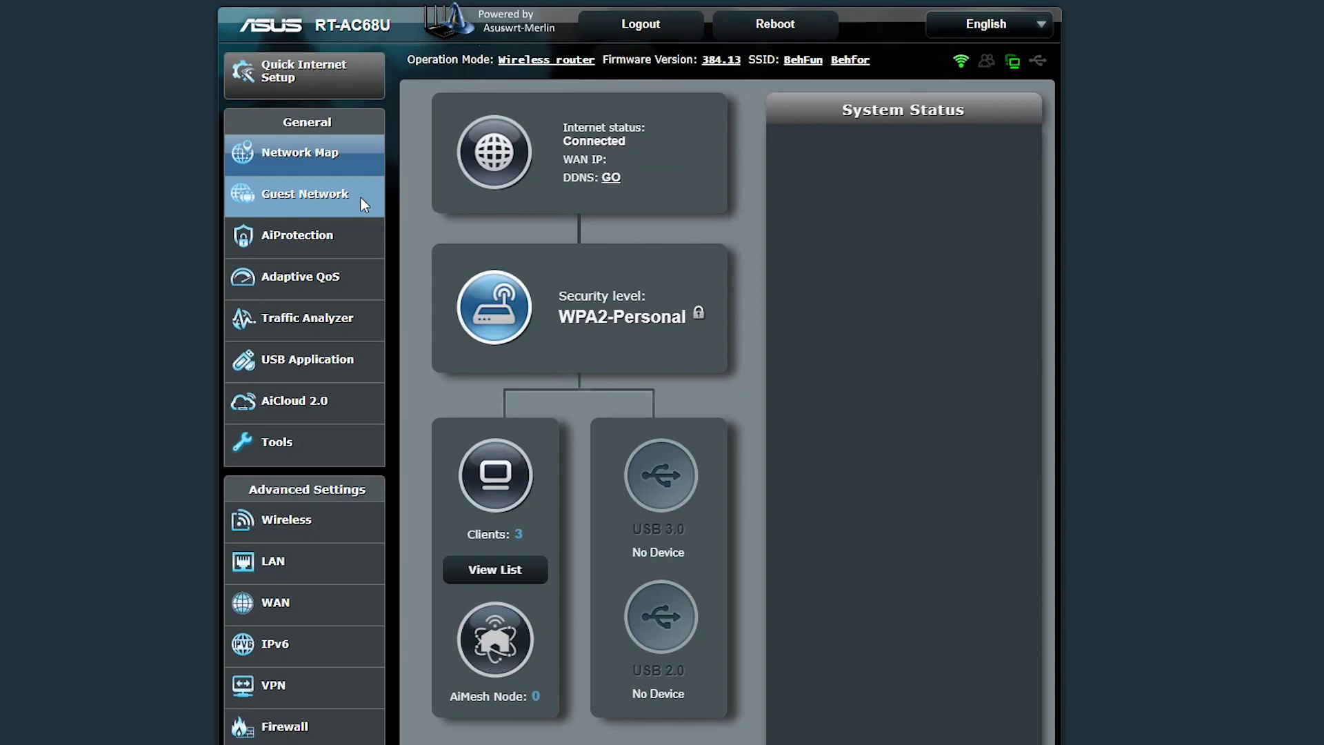
drag(537, 175, 686, 161)
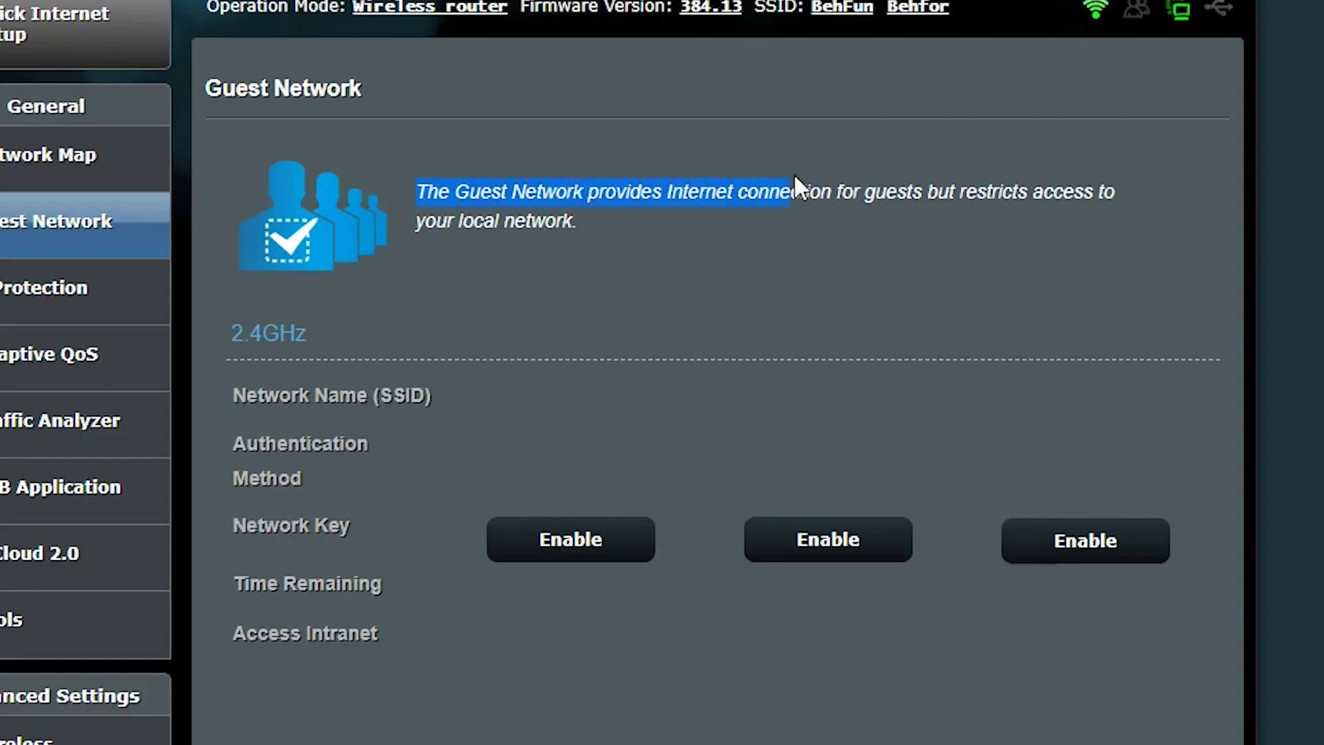
drag(796, 177, 872, 217)
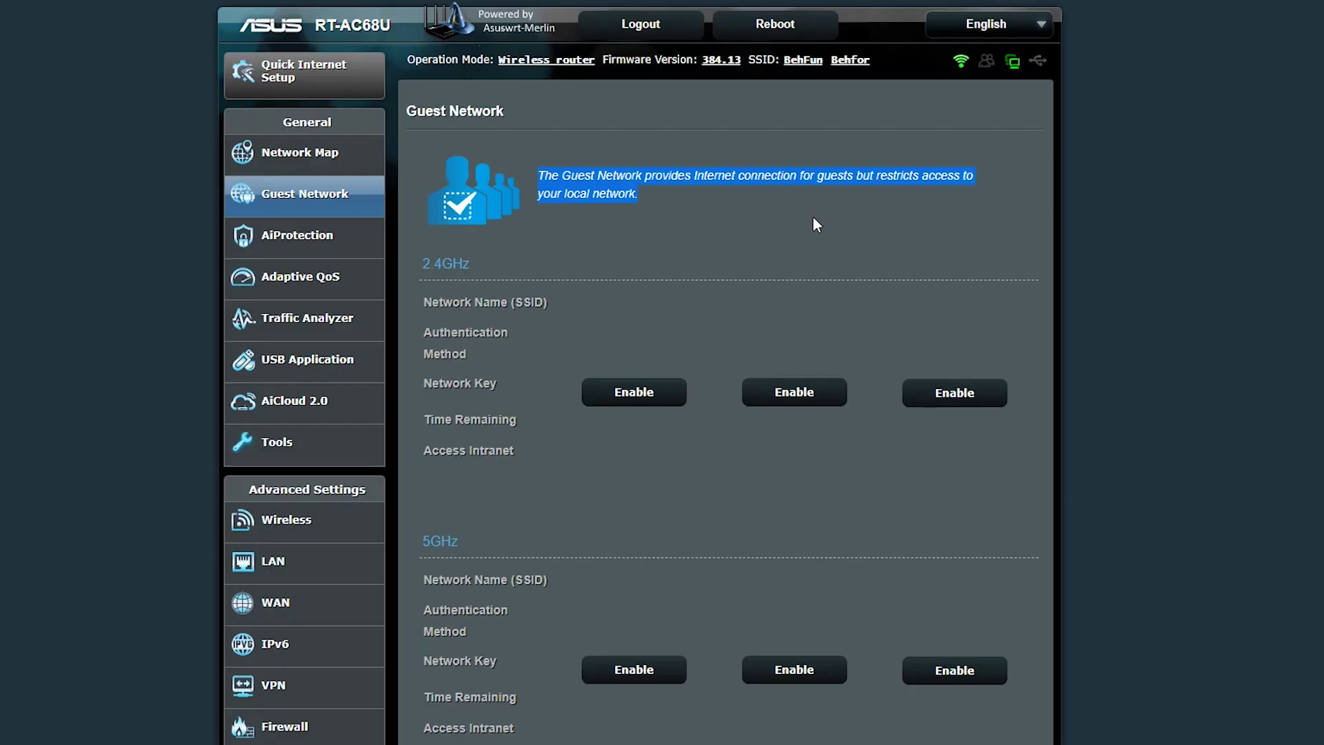
click(701, 222)
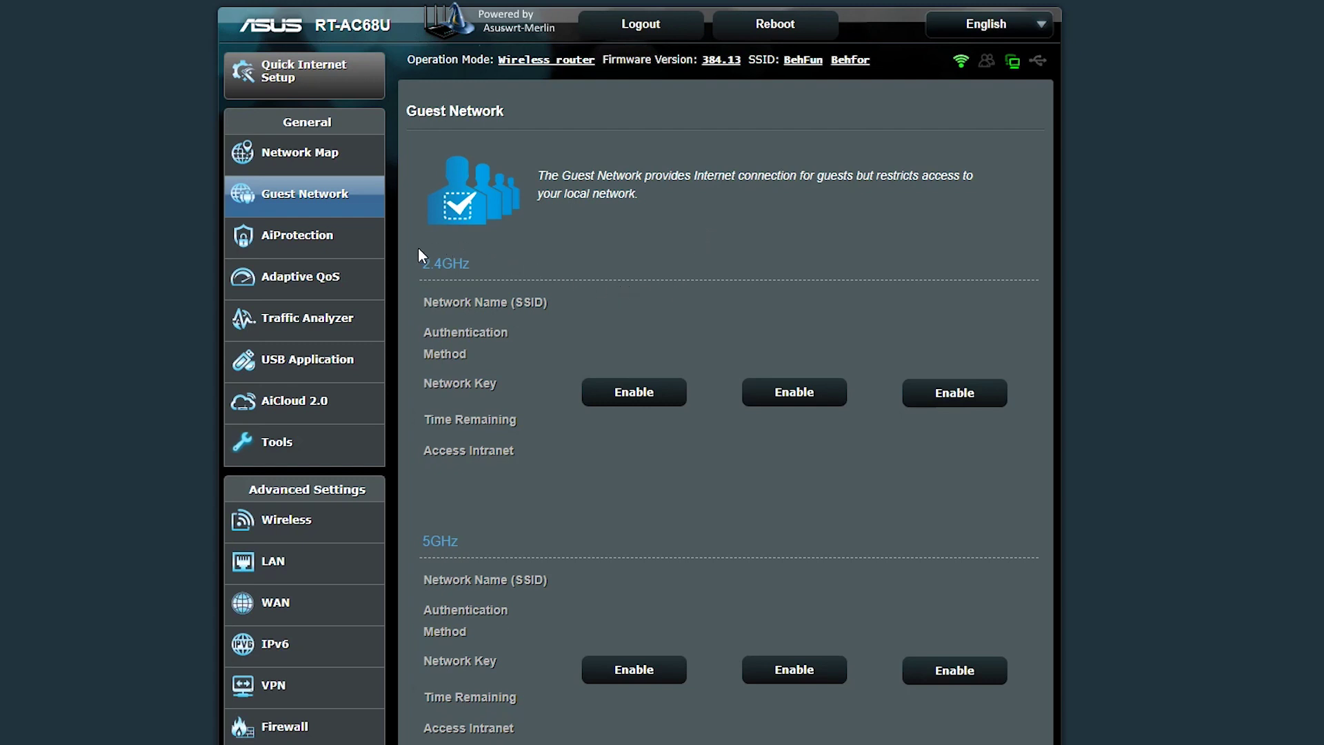
drag(416, 263, 477, 265)
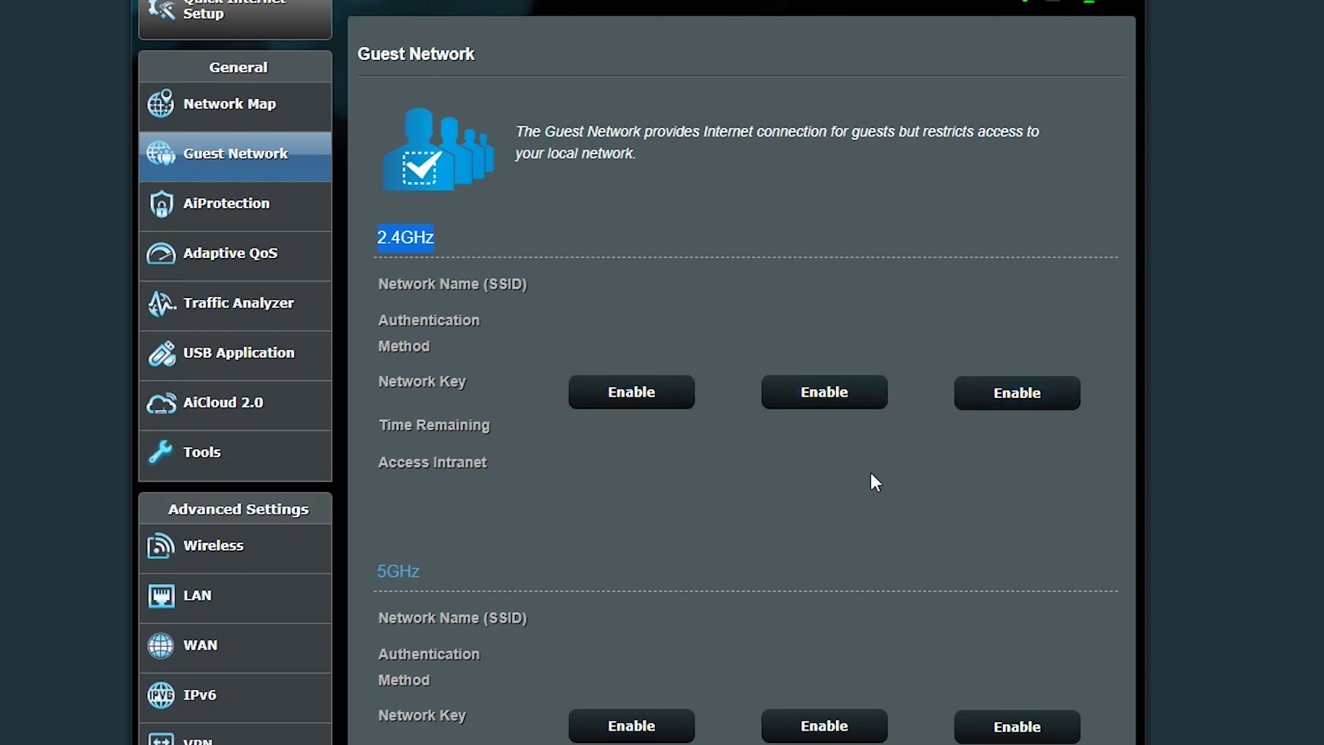
Step: Scroll down to the 5GHz section showing its three unused guest slots
scroll(874, 478, down, 3)
double_click(400, 364)
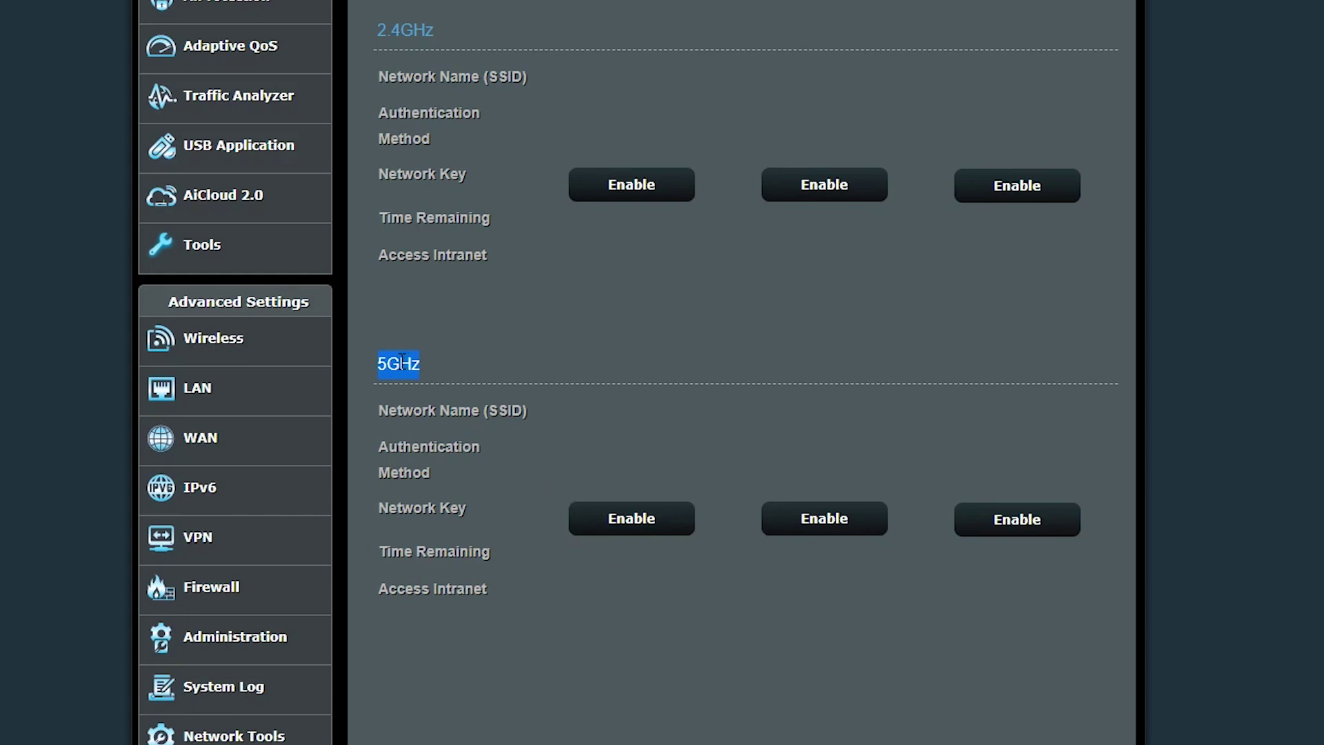
click(453, 358)
double_click(481, 372)
click(480, 373)
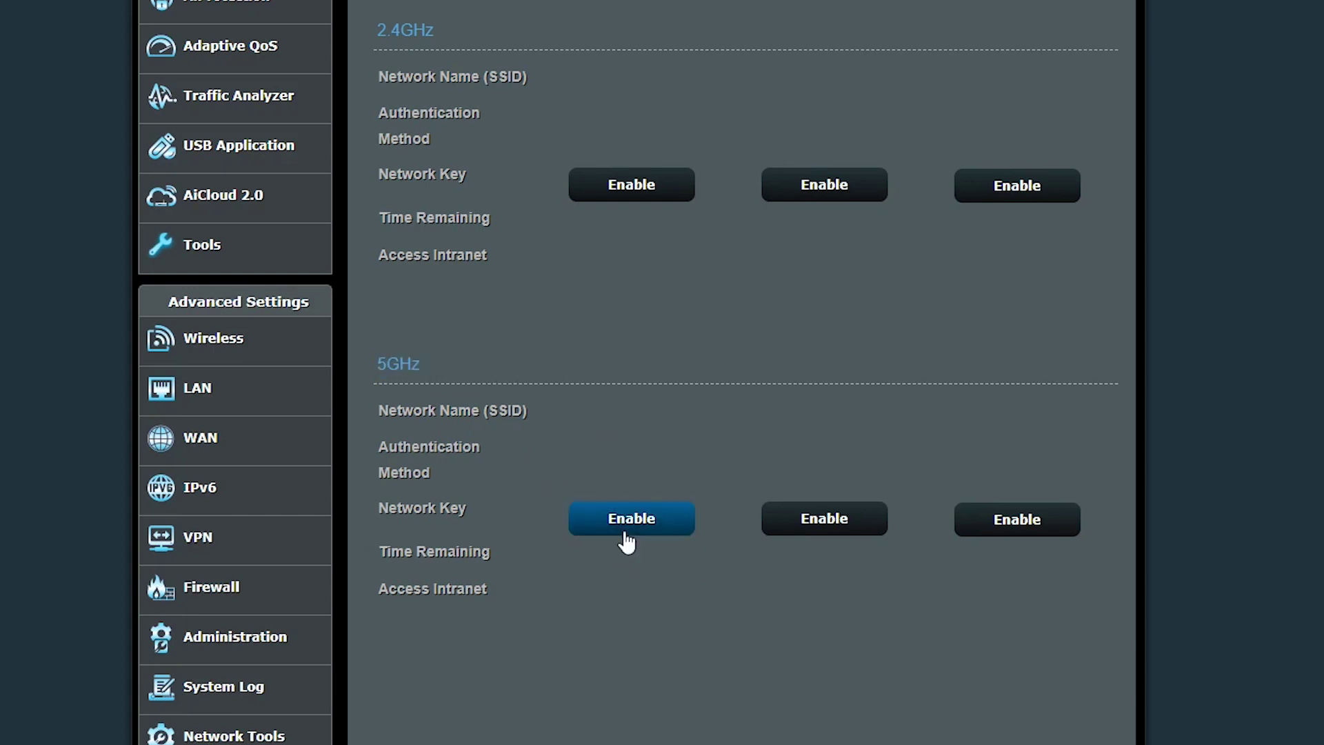
Step: Enable the first 5GHz guest network slot to open its settings form
click(649, 526)
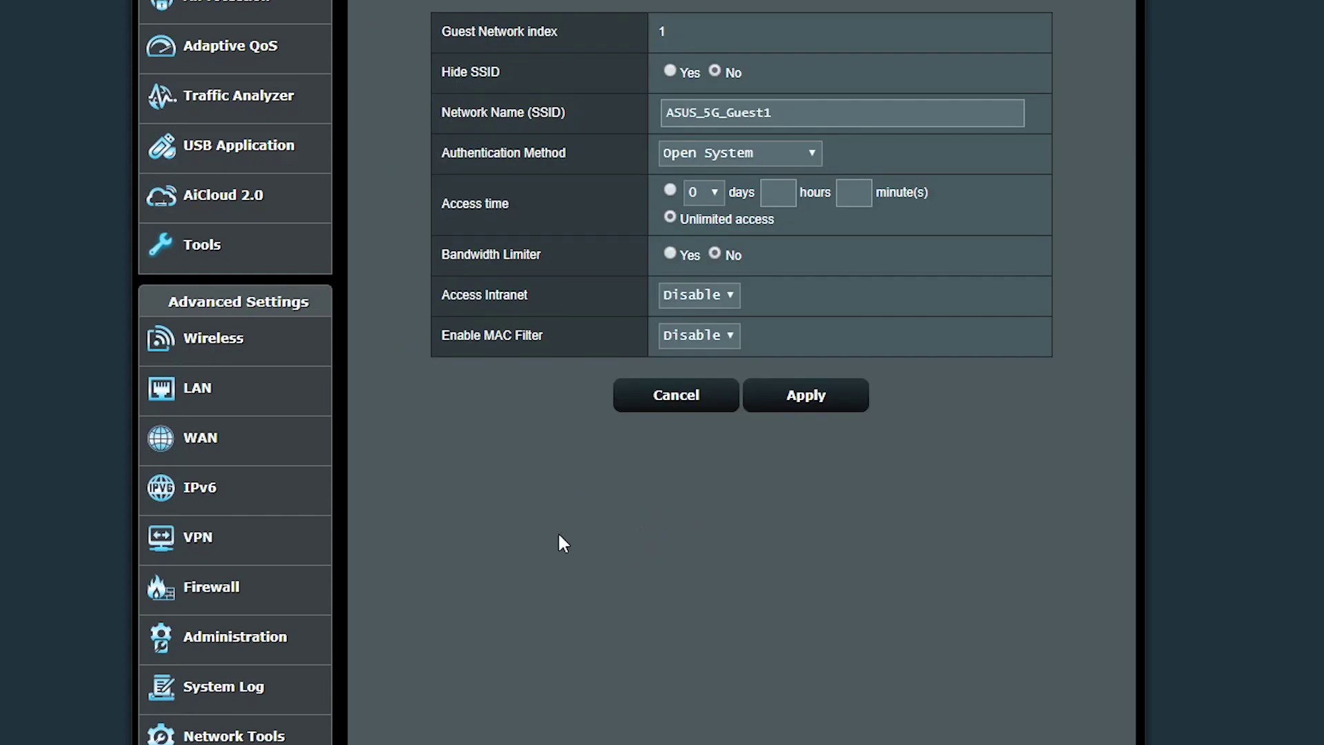
scroll(500, 566, up, 3)
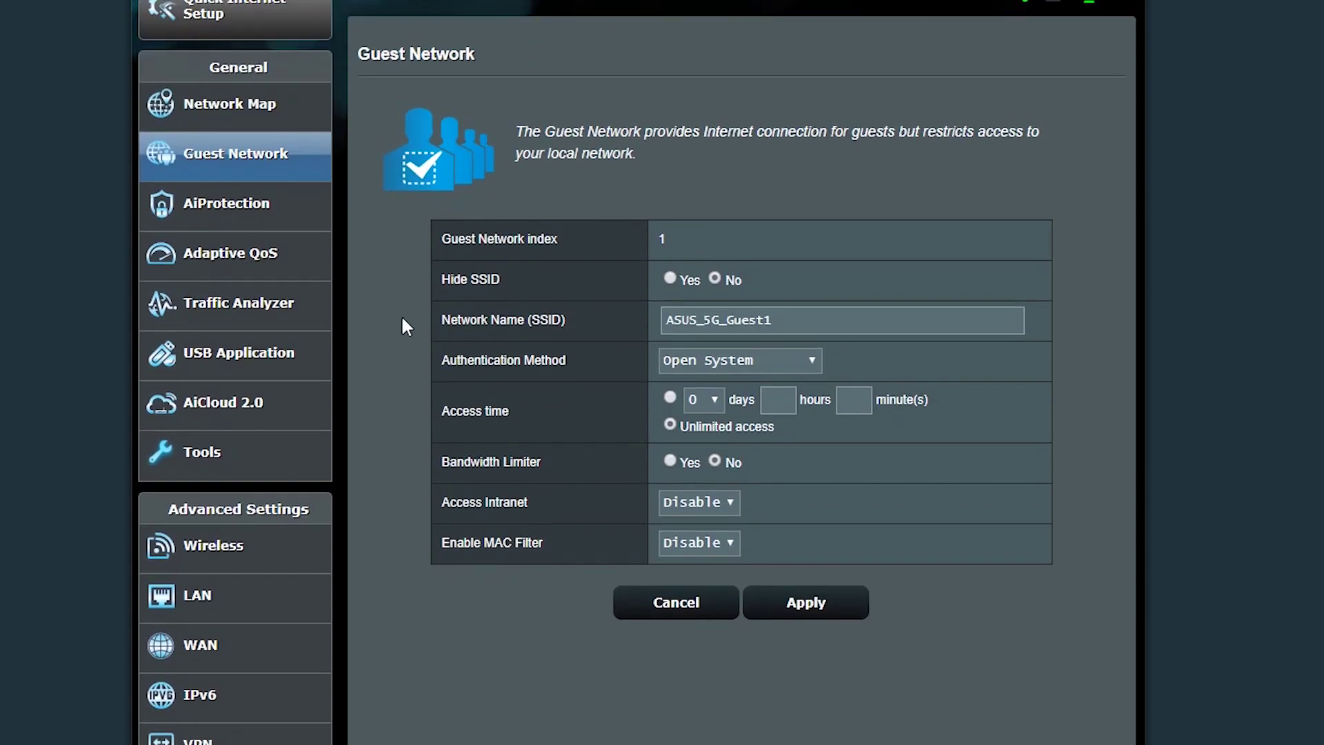
drag(451, 236, 543, 234)
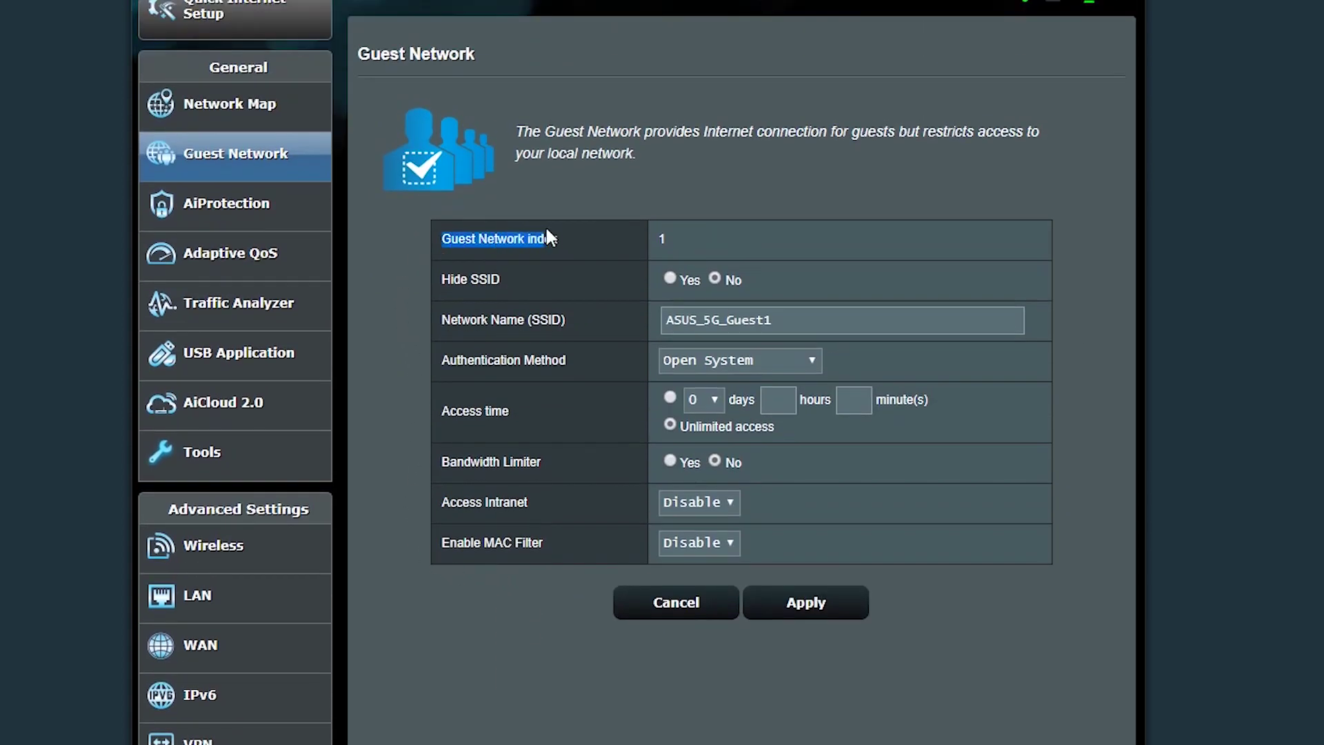
click(657, 241)
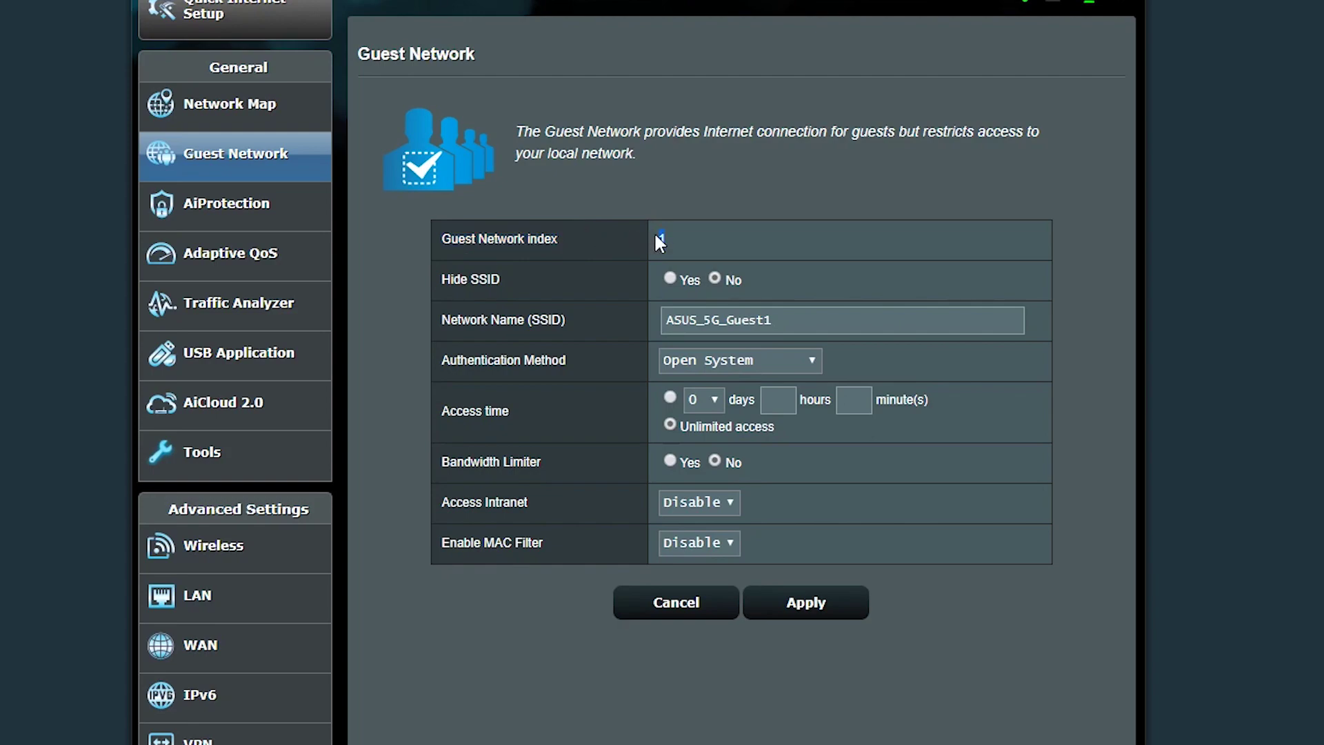
click(677, 243)
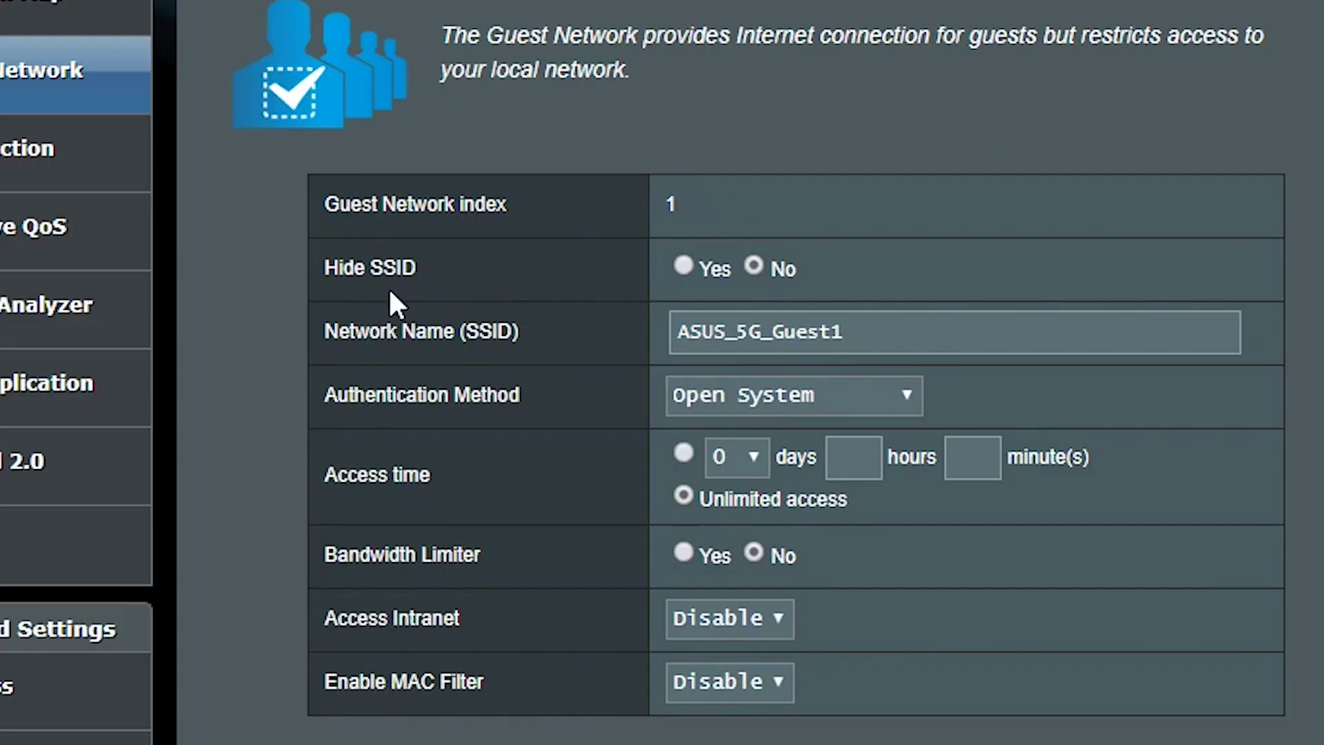
Step: Switch Hide SSID to Yes, then back to No so the name stays visible
drag(322, 269, 455, 262)
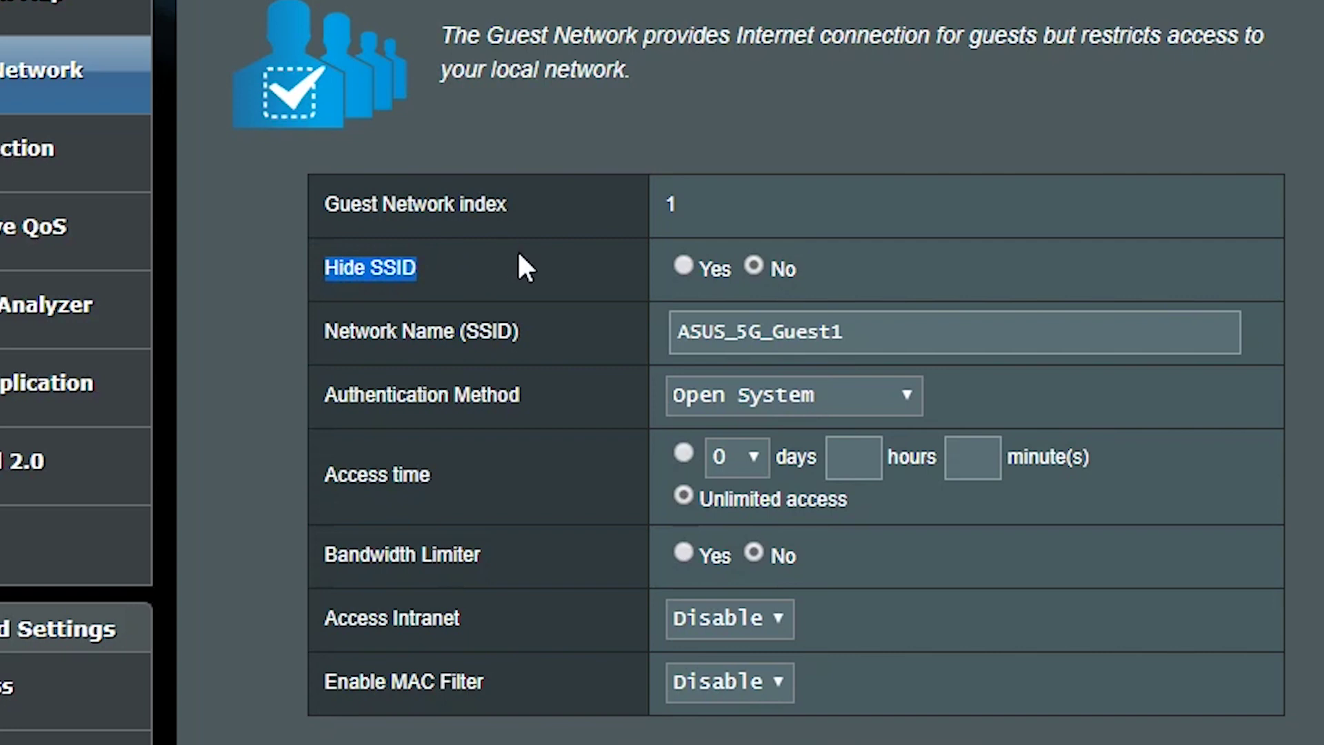
click(685, 266)
click(754, 265)
click(325, 329)
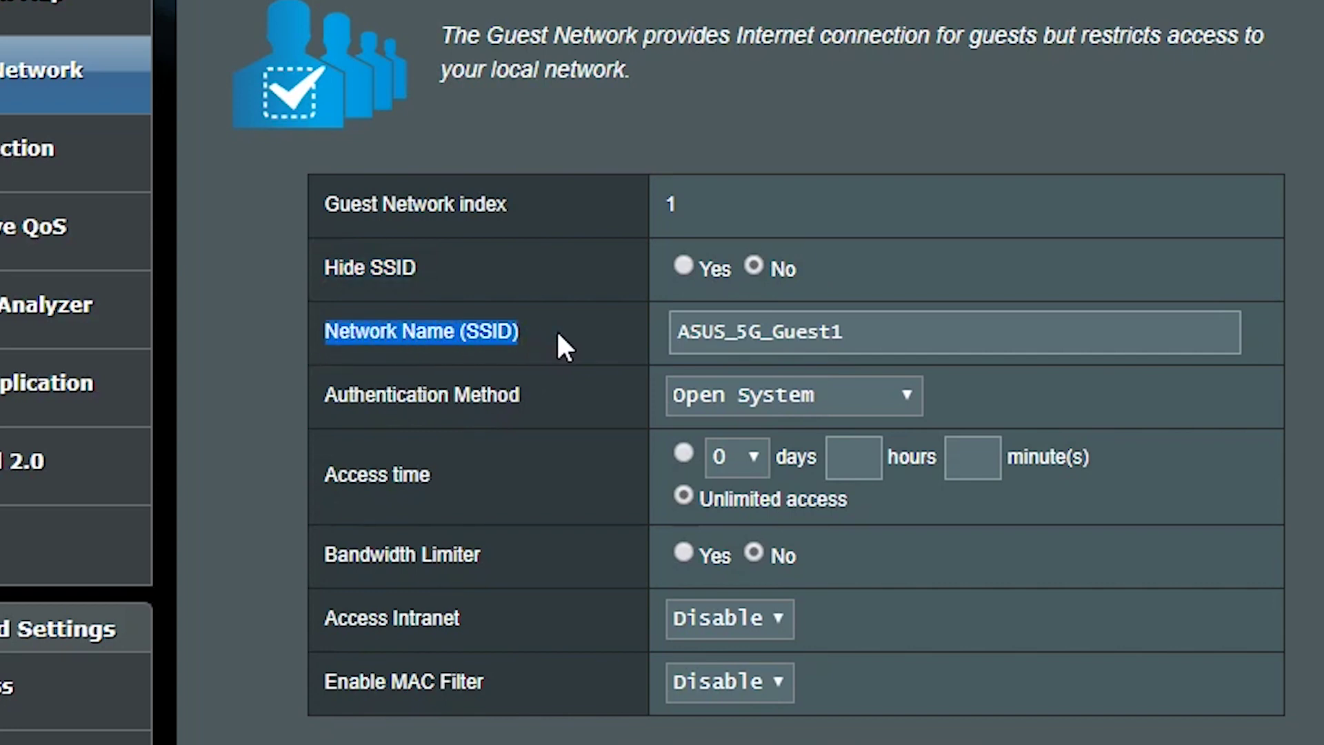
Step: Rename the guest SSID from ASUS_5G_Guest1 to 'Behfor Guest'
triple_click(894, 332)
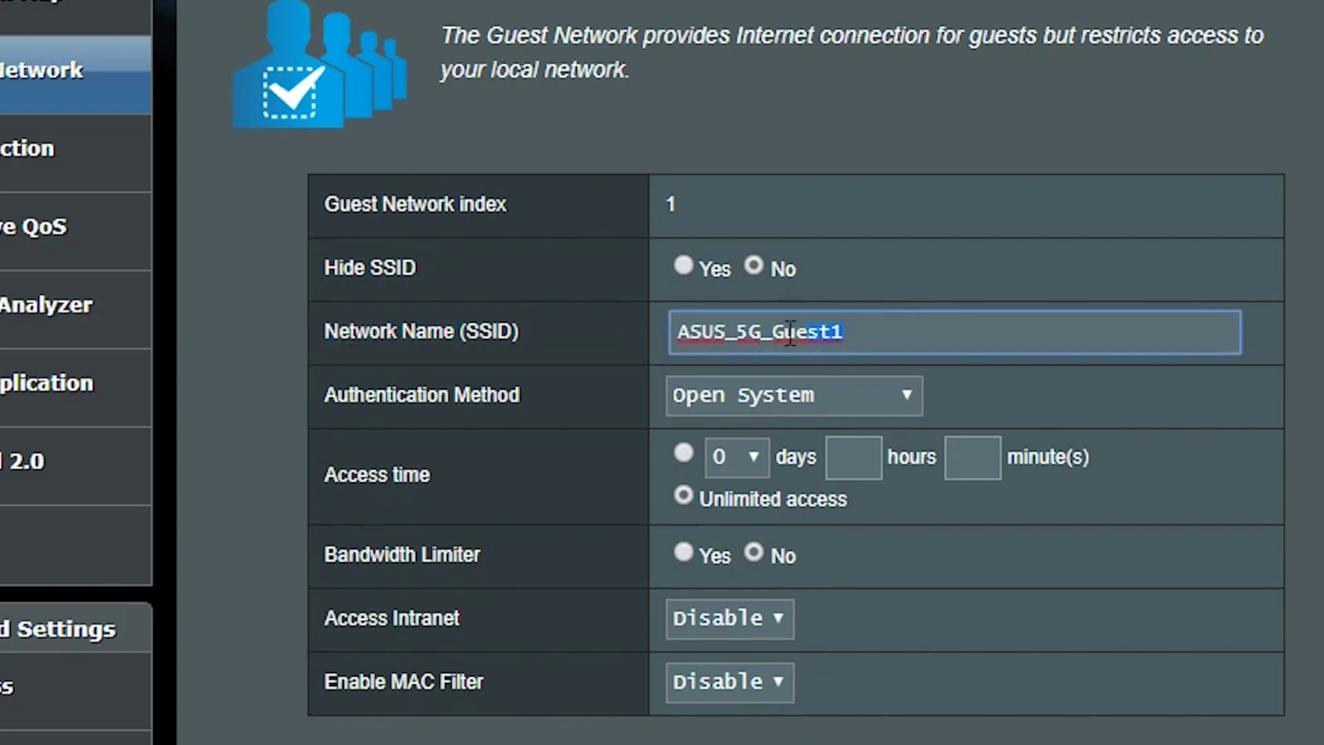
text(Behfor Guest)
click(941, 269)
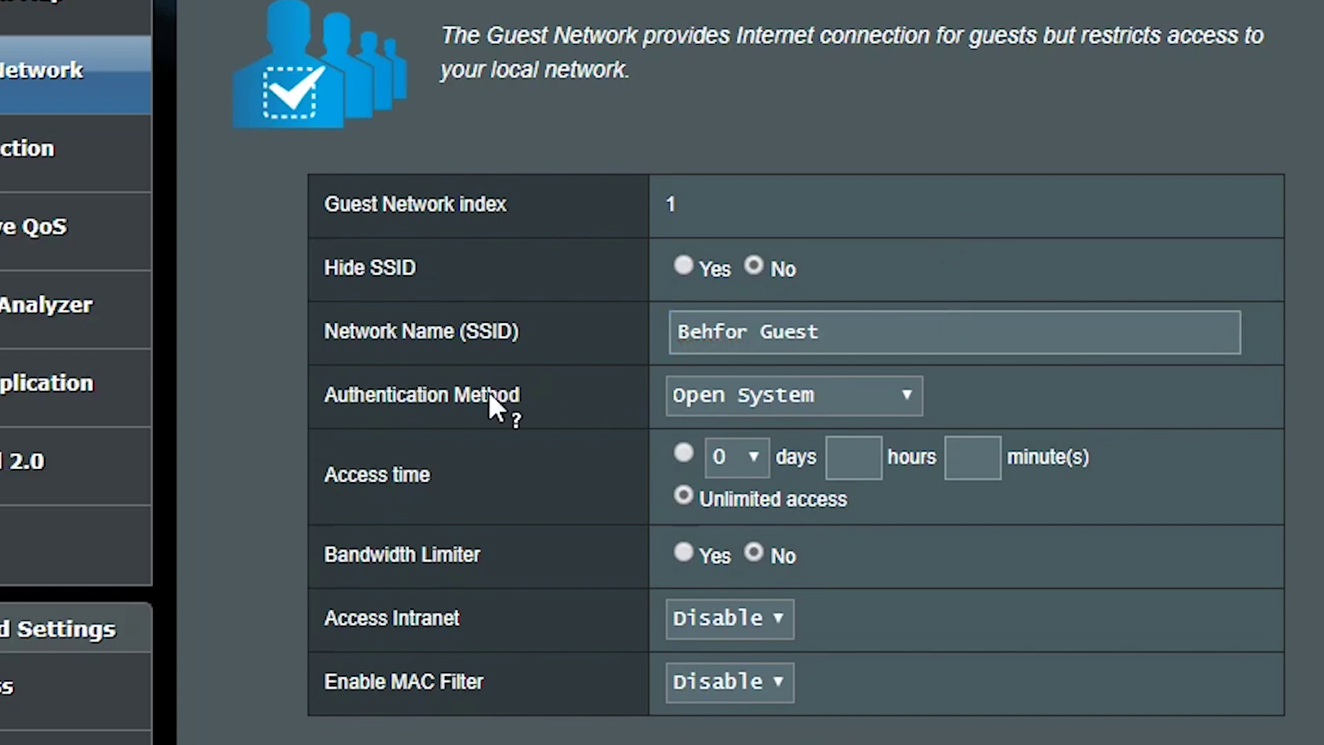
Step: Set authentication to WPA2-Personal with AES and paste in the WPA pre-shared key
drag(322, 404, 426, 381)
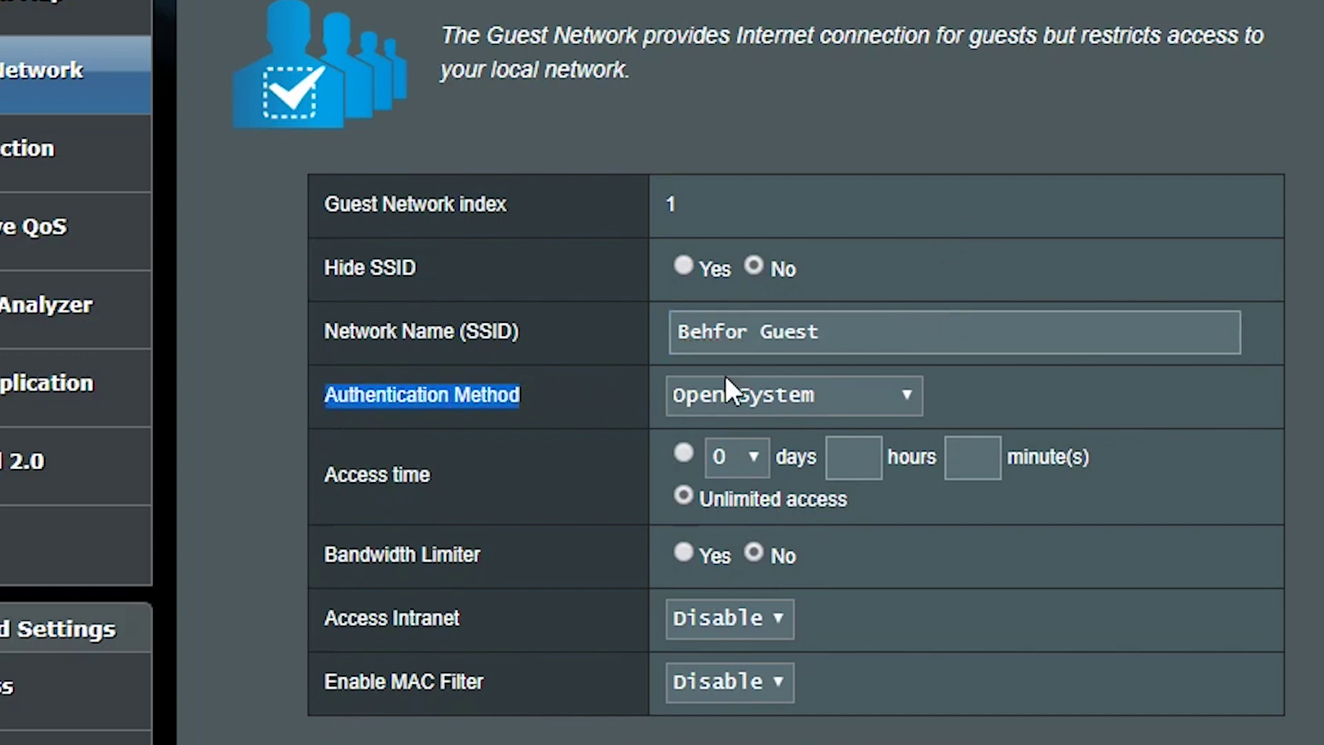
click(897, 398)
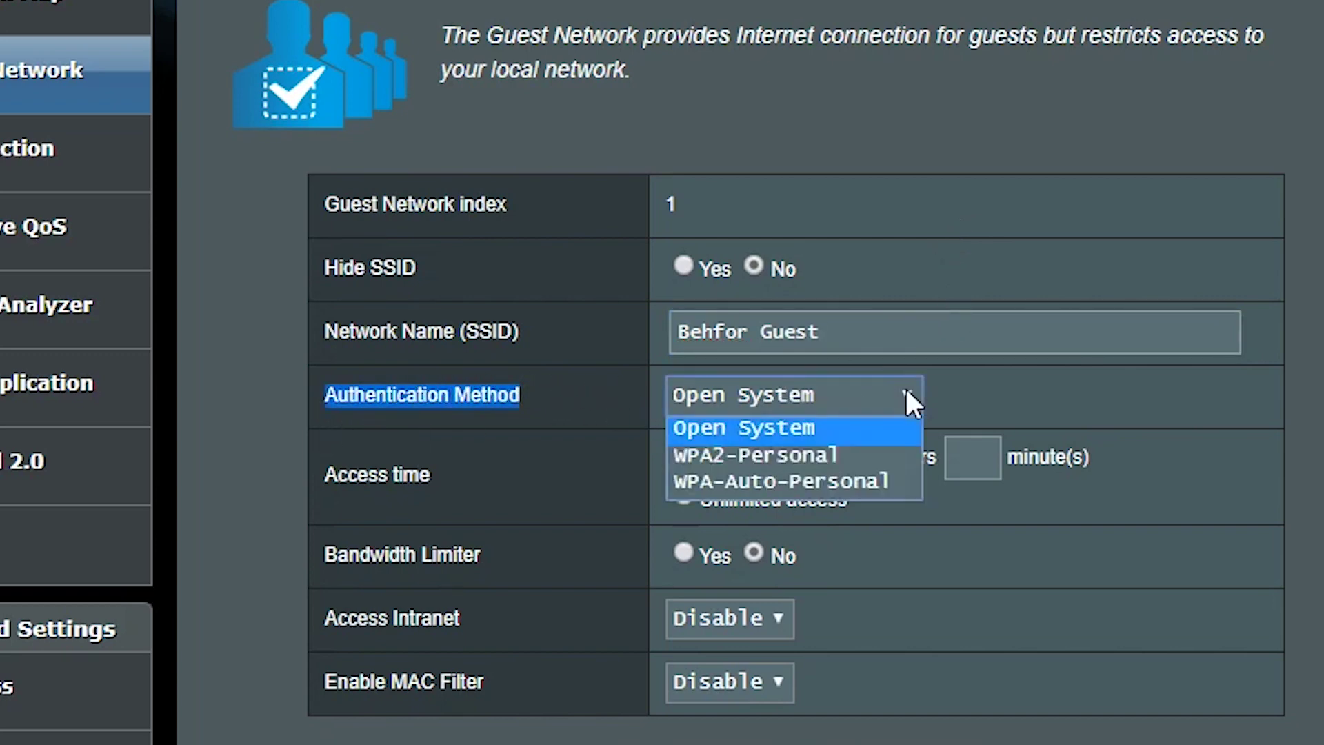
click(873, 446)
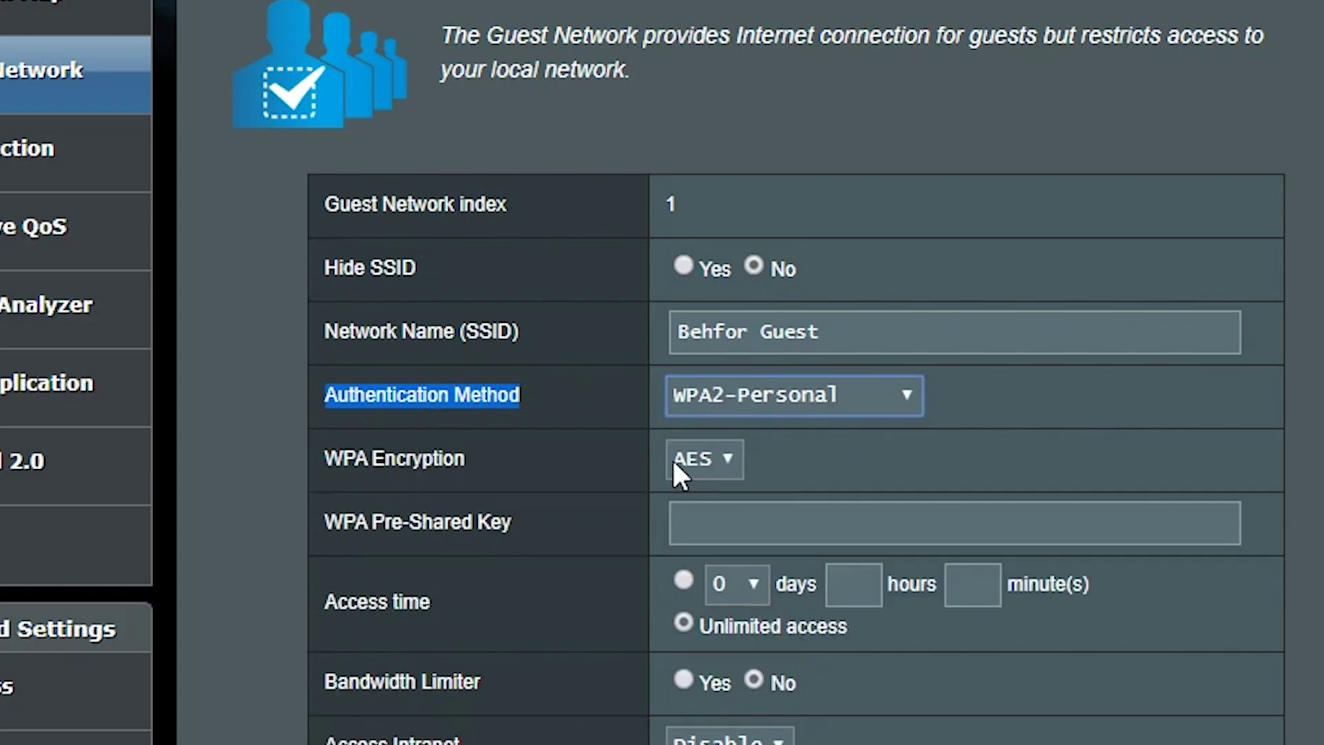
click(724, 511)
key(ctrl+v)
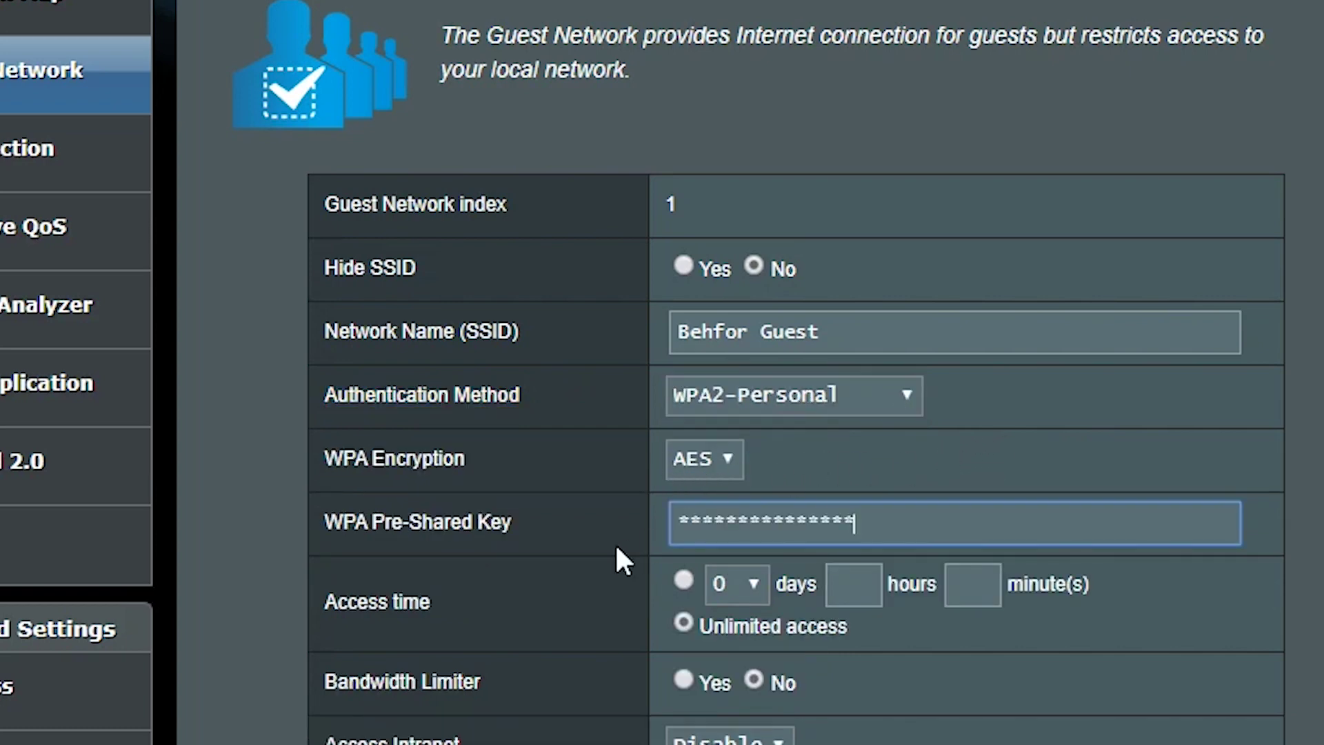
click(432, 607)
scroll(324, 517, down, 3)
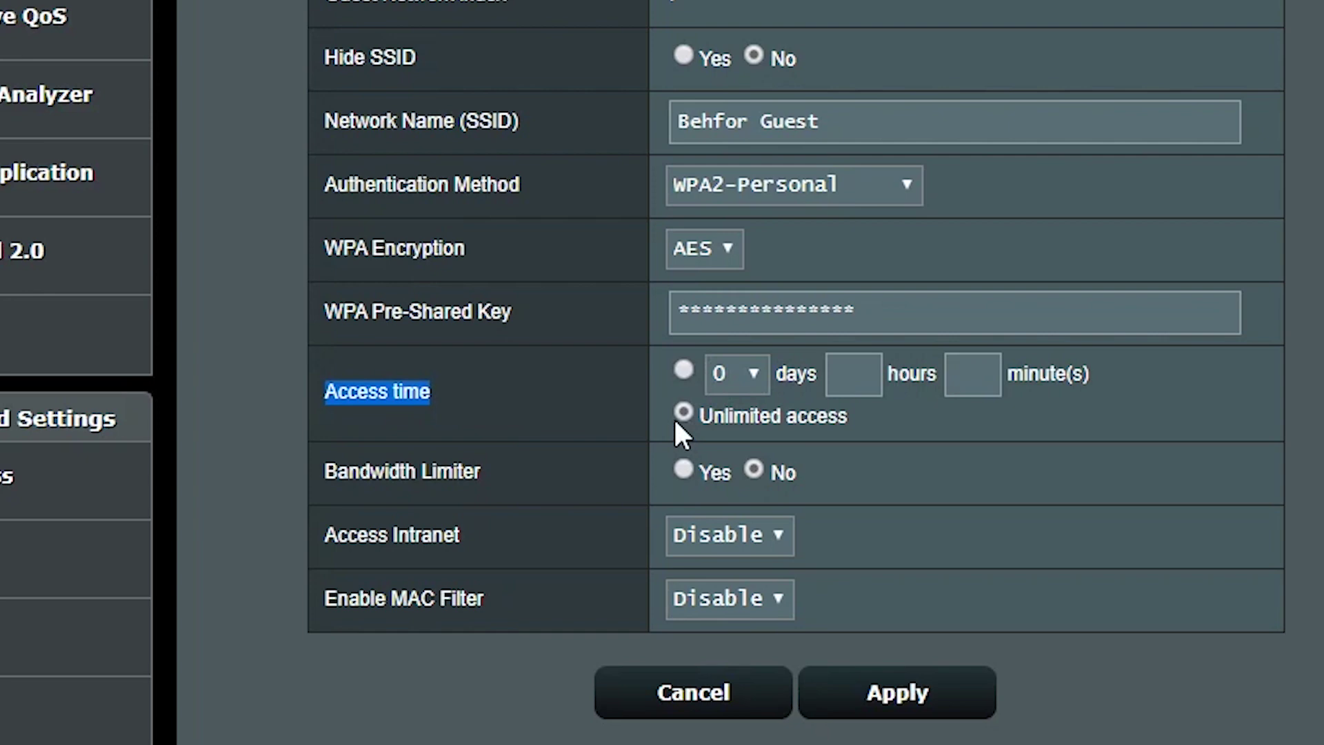
Step: Switch Access time from Unlimited to a limit of 2 hours 0 minutes
click(703, 419)
drag(704, 418, 854, 421)
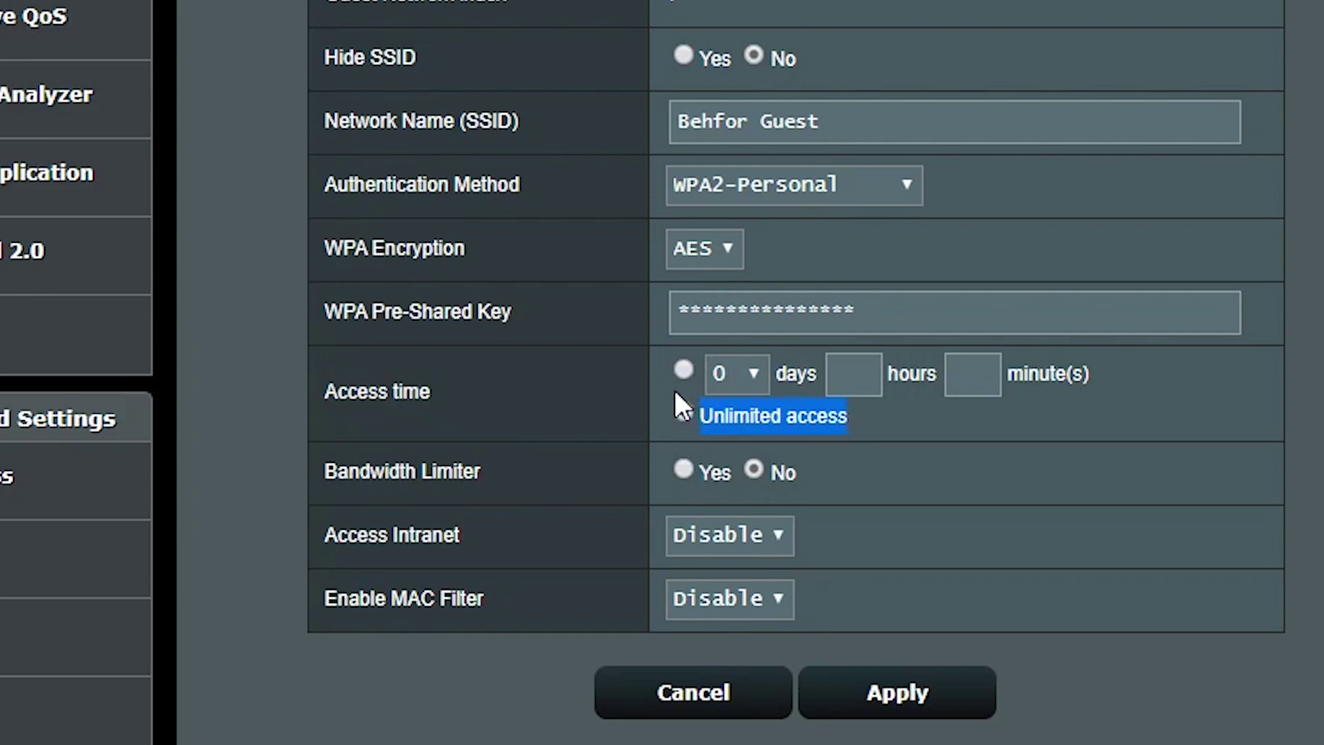
click(684, 370)
click(844, 375)
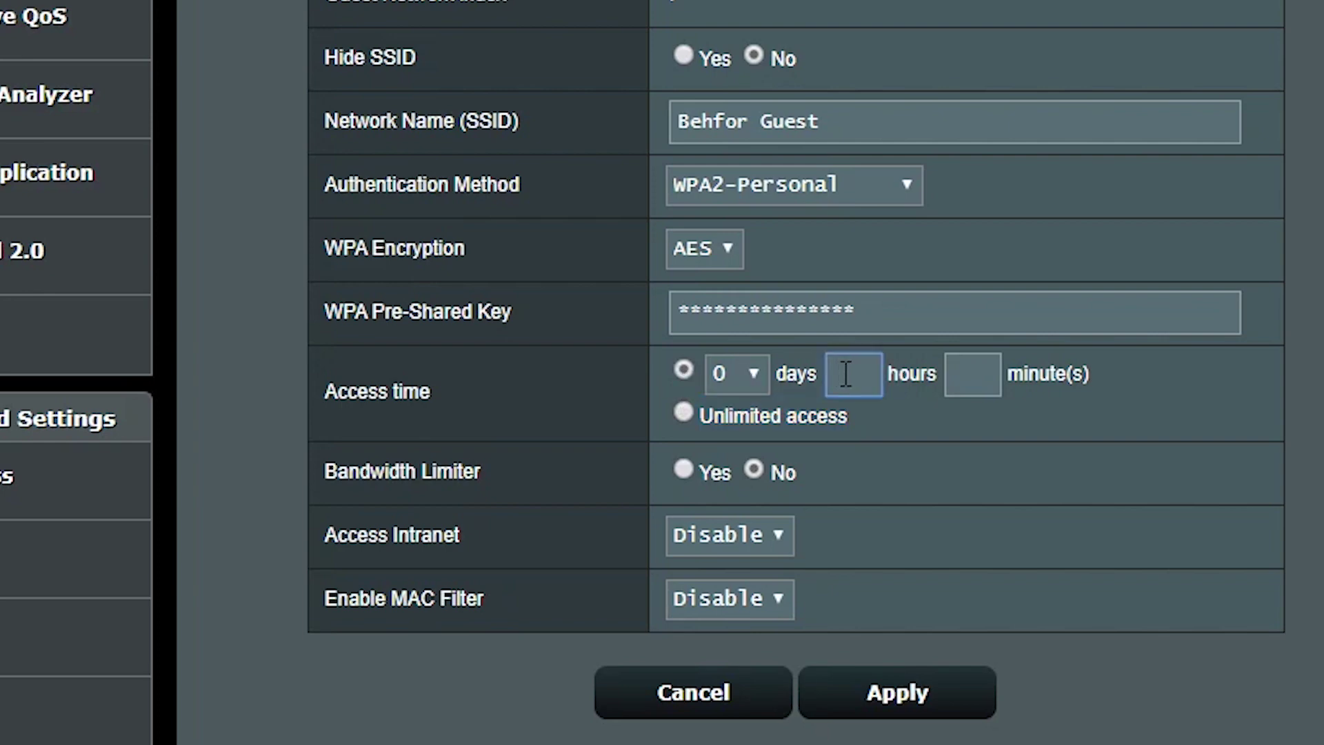
text(2)
click(983, 376)
text(0)
click(1183, 424)
Step: Turn the Bandwidth Limiter on with download and upload bandwidth set to 0
drag(318, 472, 469, 461)
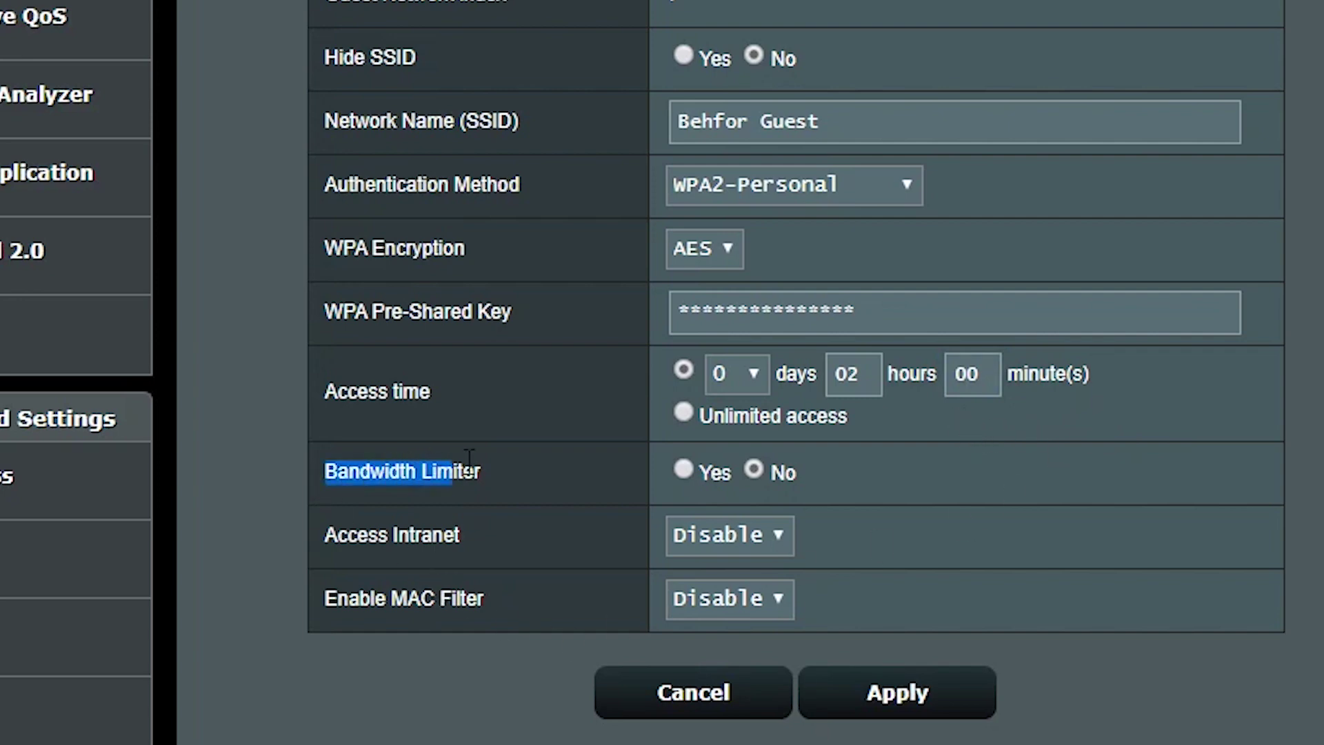
click(683, 469)
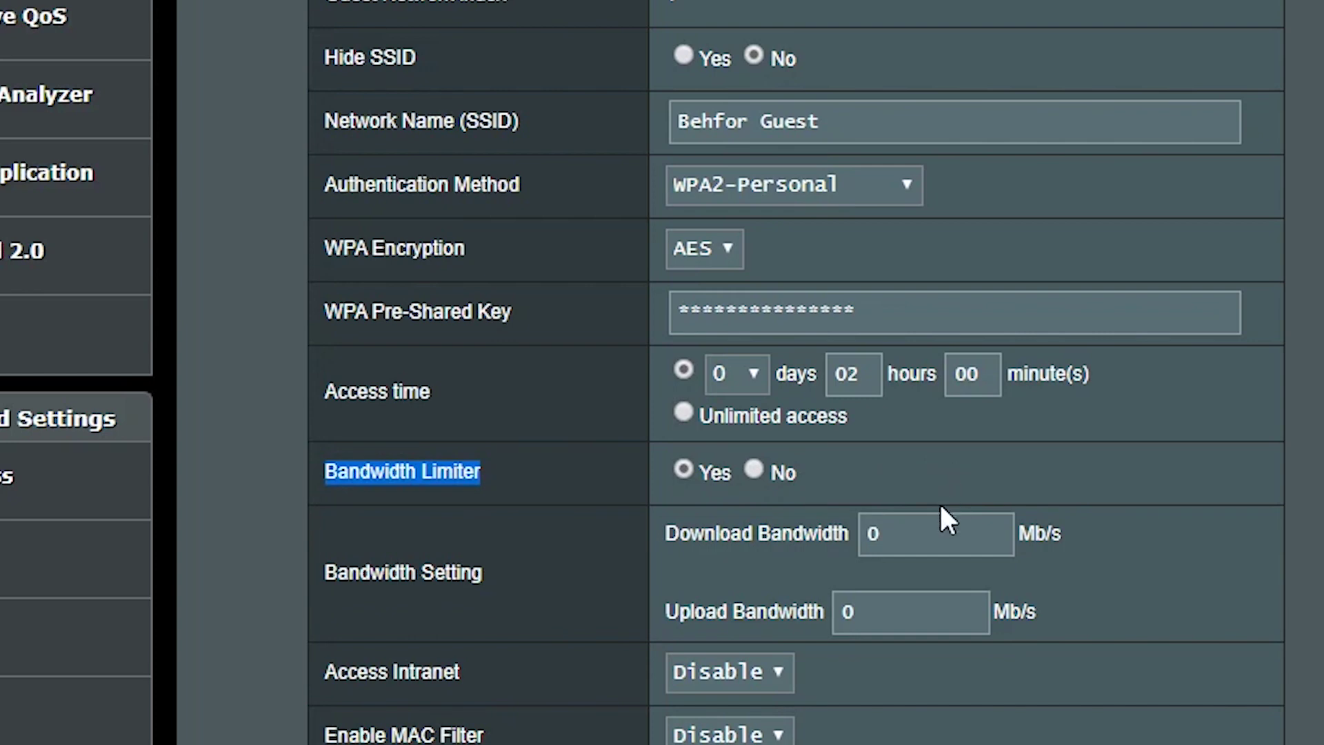
double_click(902, 531)
text(2)
double_click(887, 615)
text(2)
double_click(928, 529)
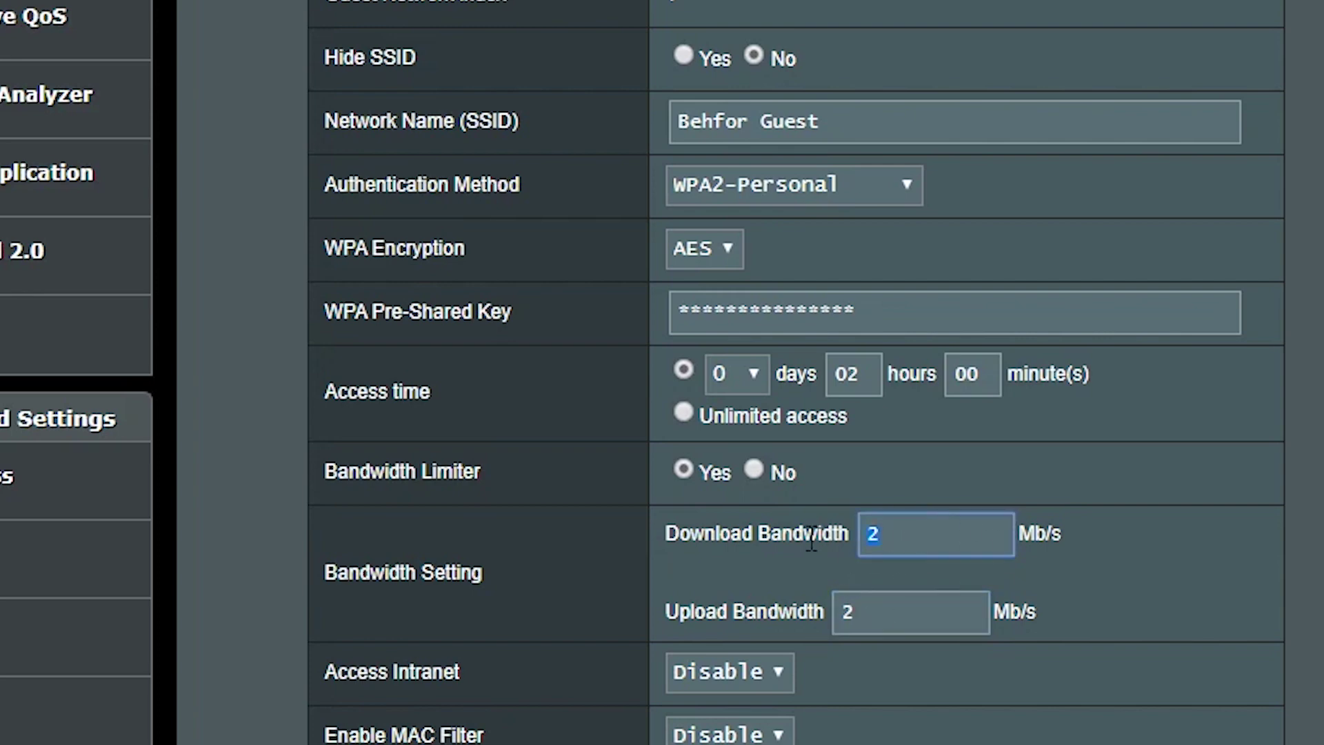
text(0)
double_click(983, 624)
text(0)
click(1088, 494)
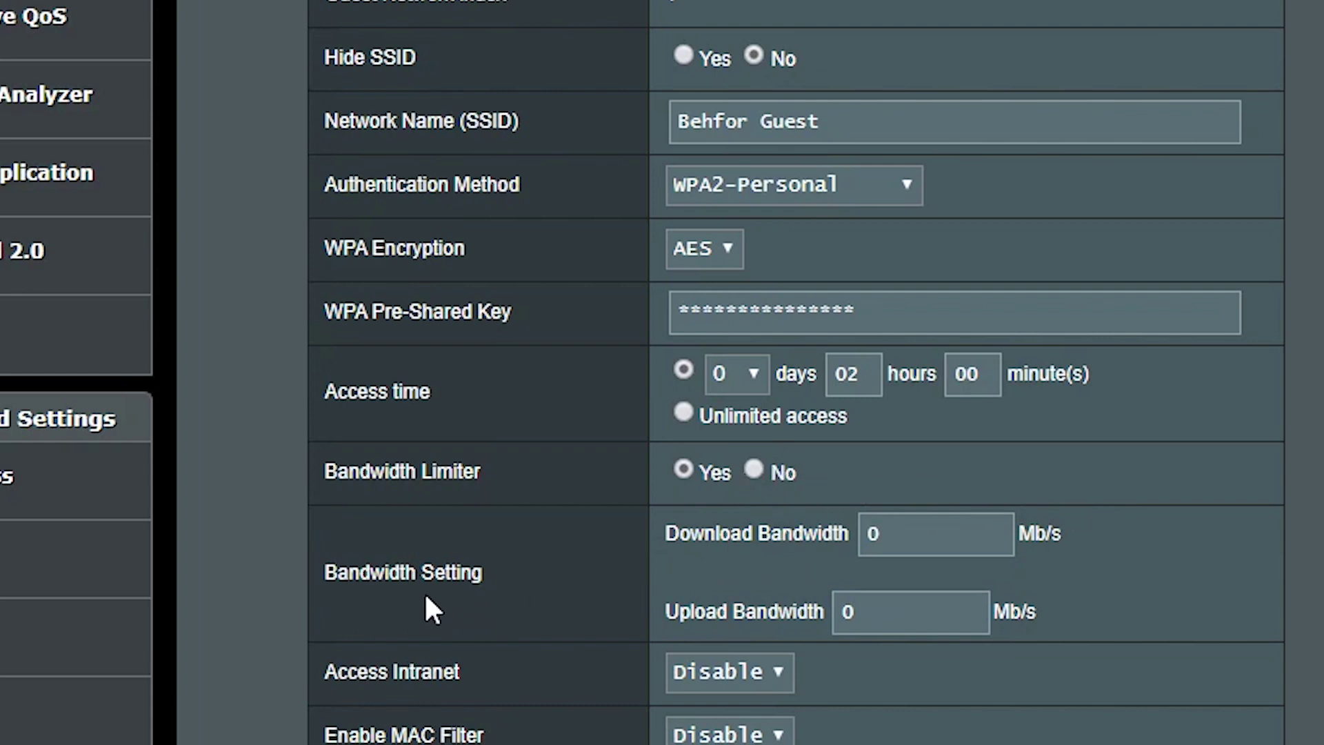
Step: Set Bandwidth Limiter back to No and return Access Intranet from Enable to Disable
click(761, 467)
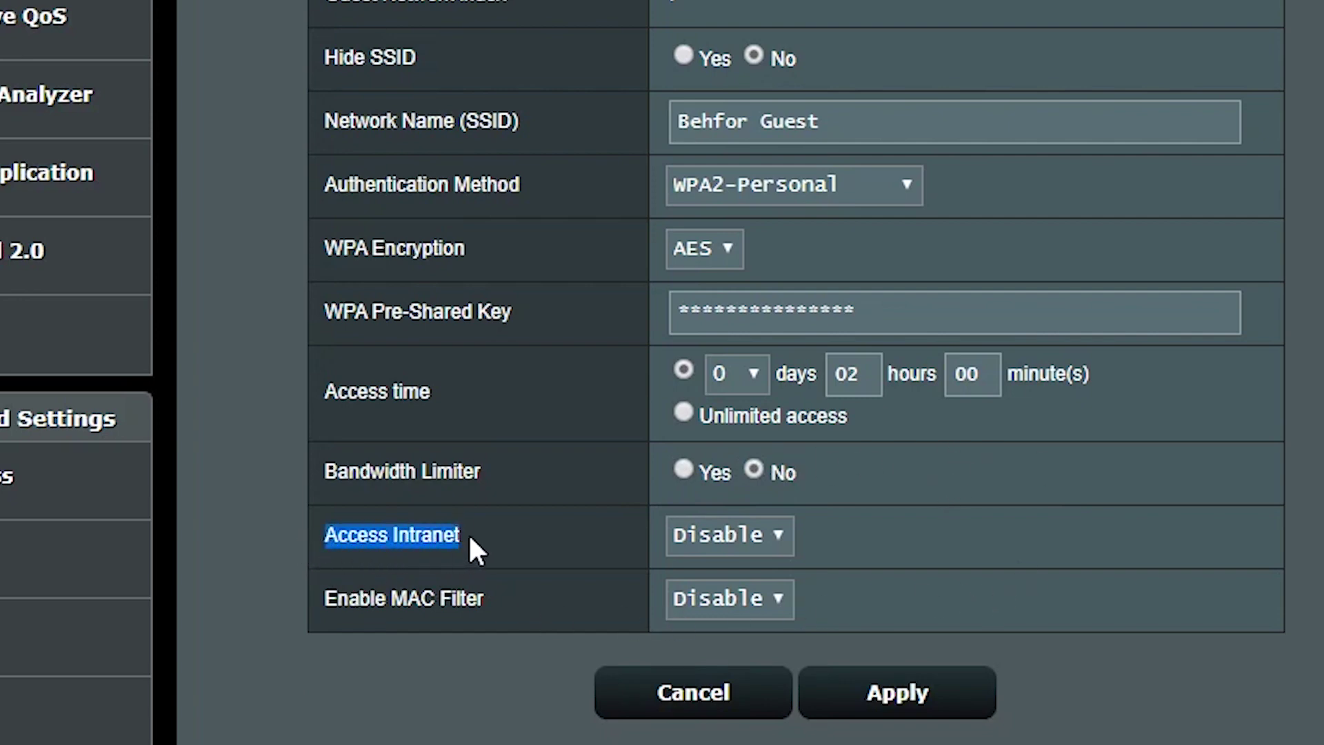
click(777, 534)
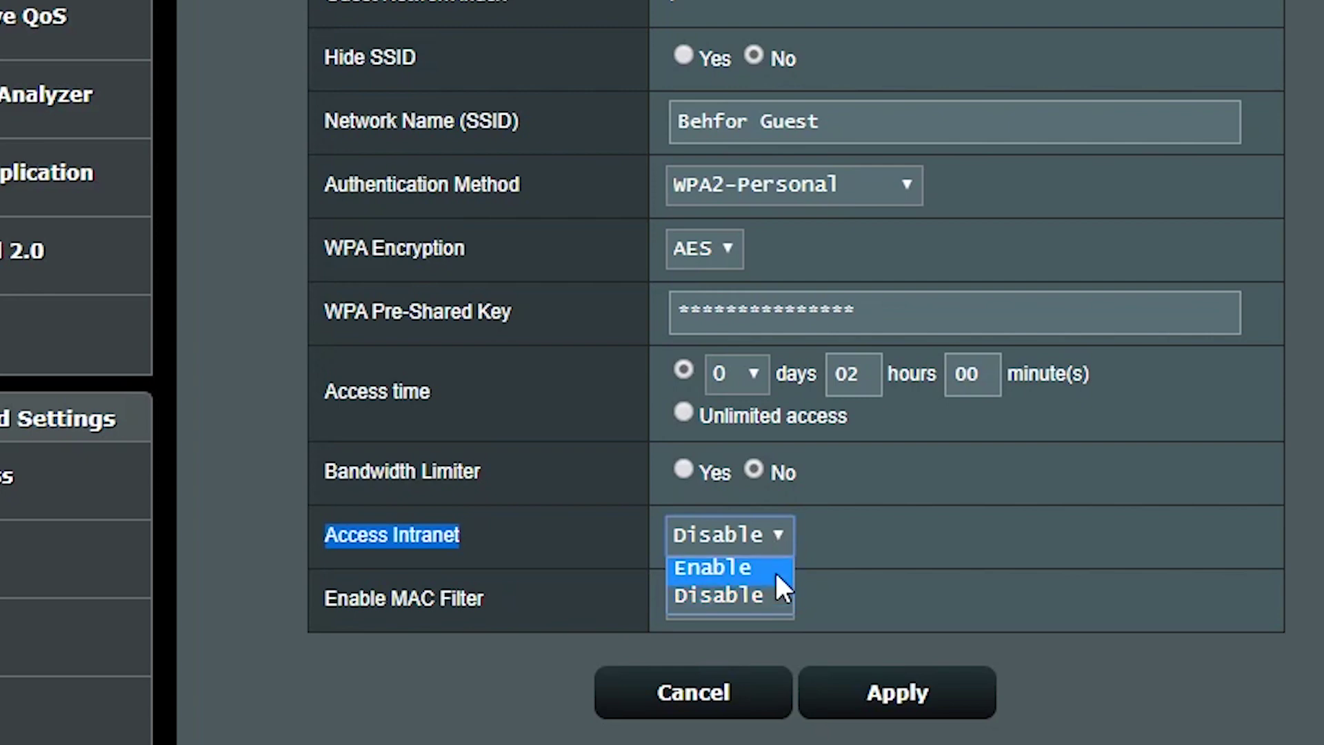
click(776, 570)
click(779, 529)
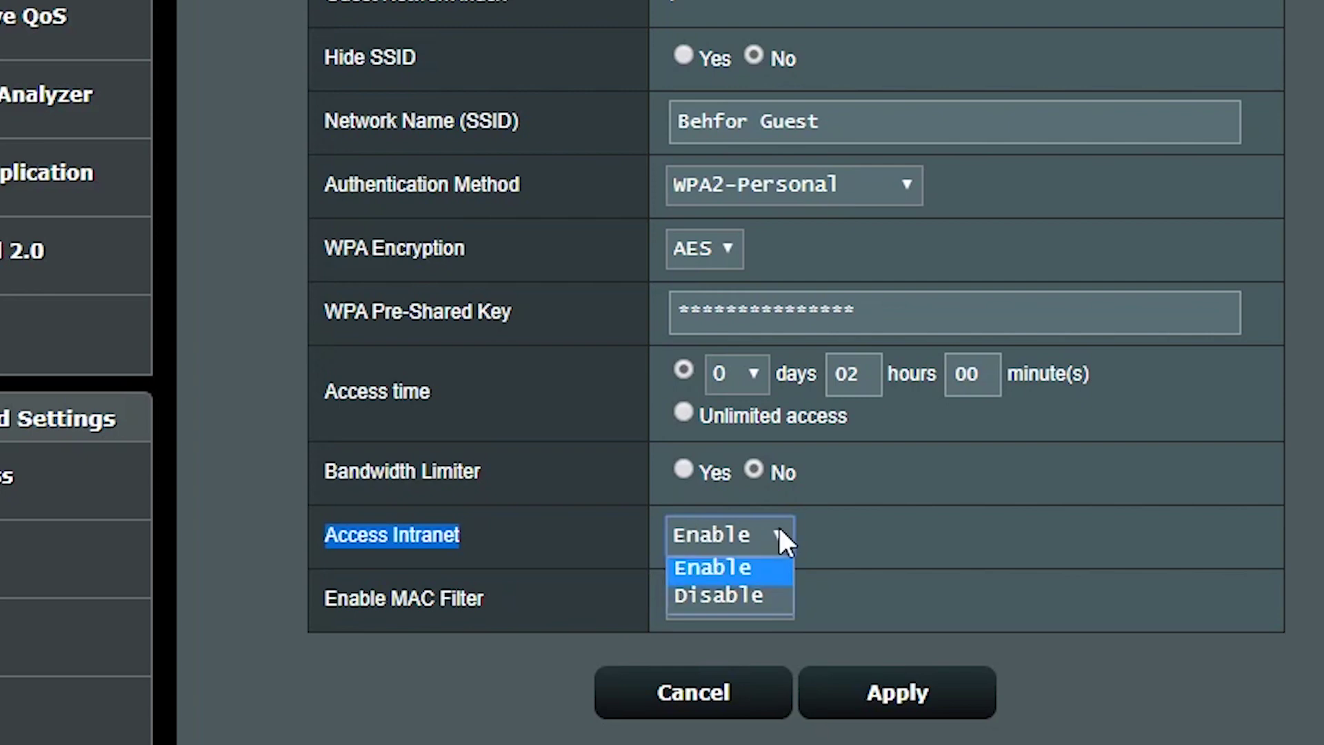
click(770, 594)
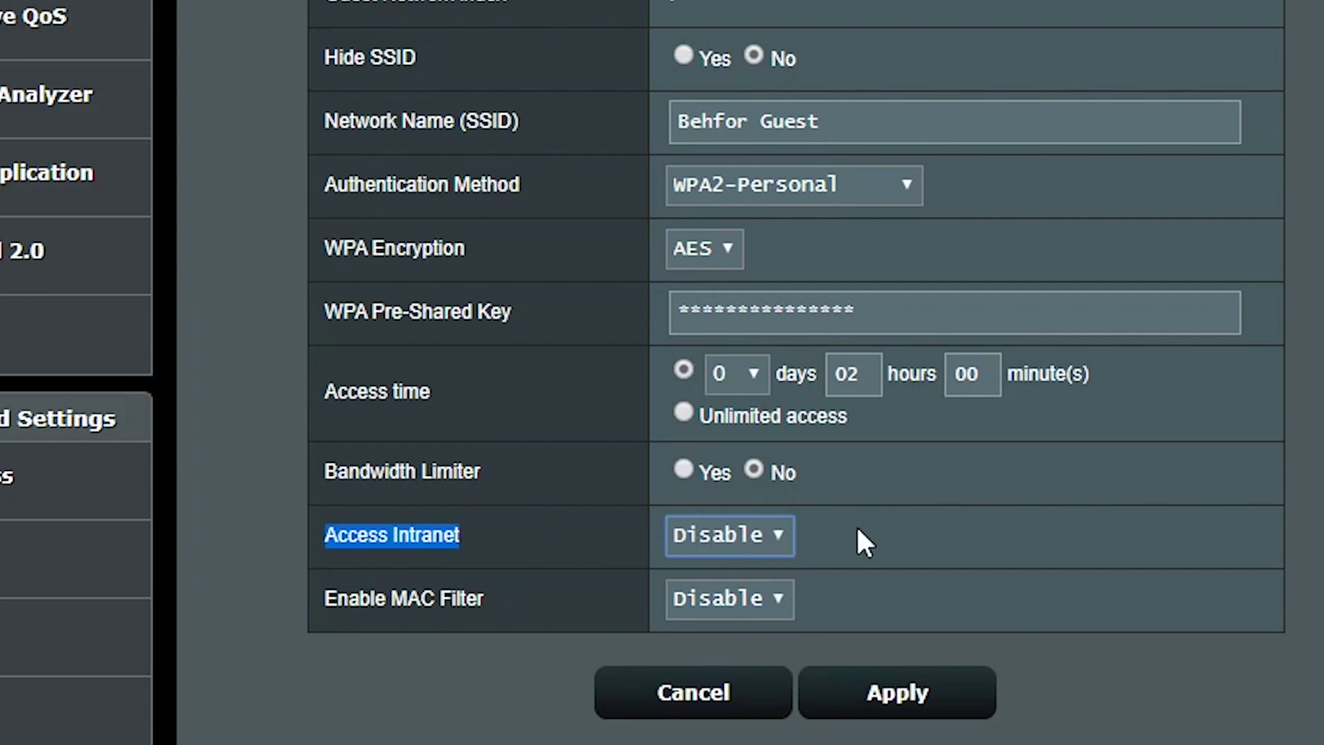
scroll(327, 618, down, 2)
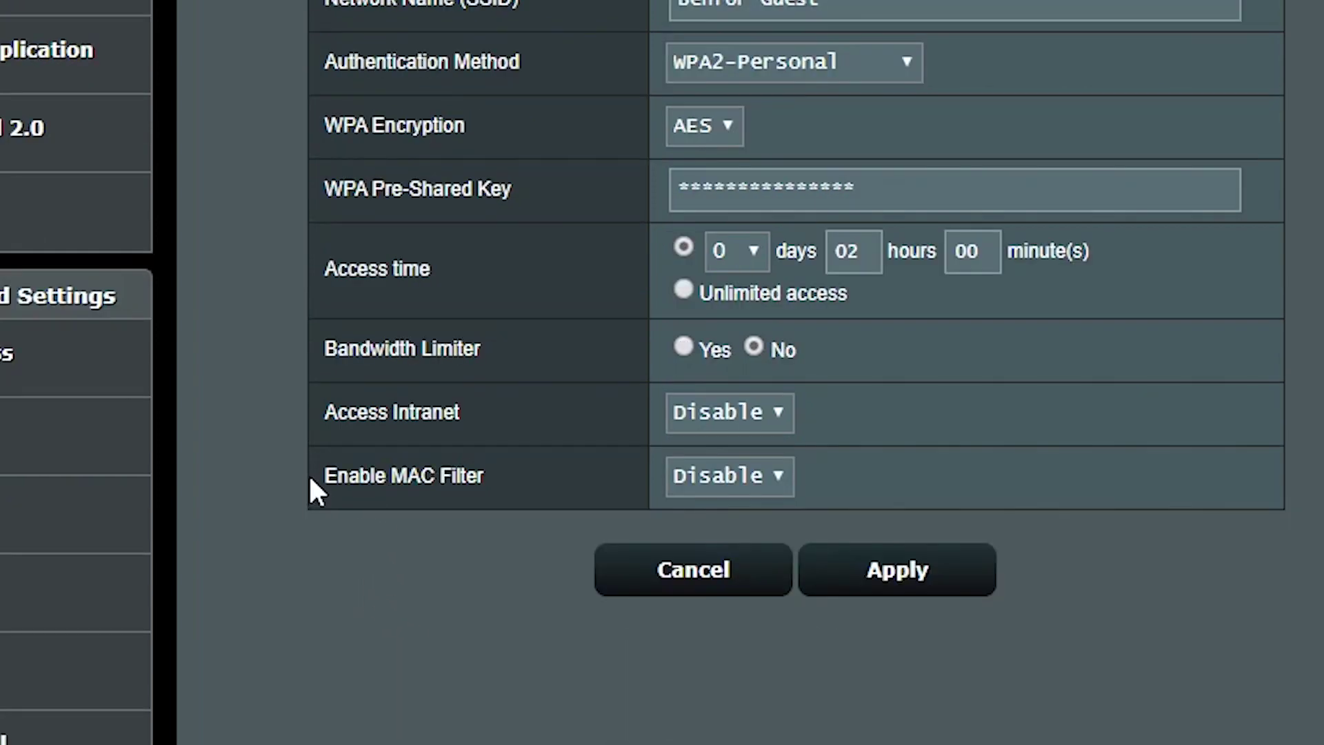
drag(312, 477, 455, 468)
click(546, 463)
click(783, 472)
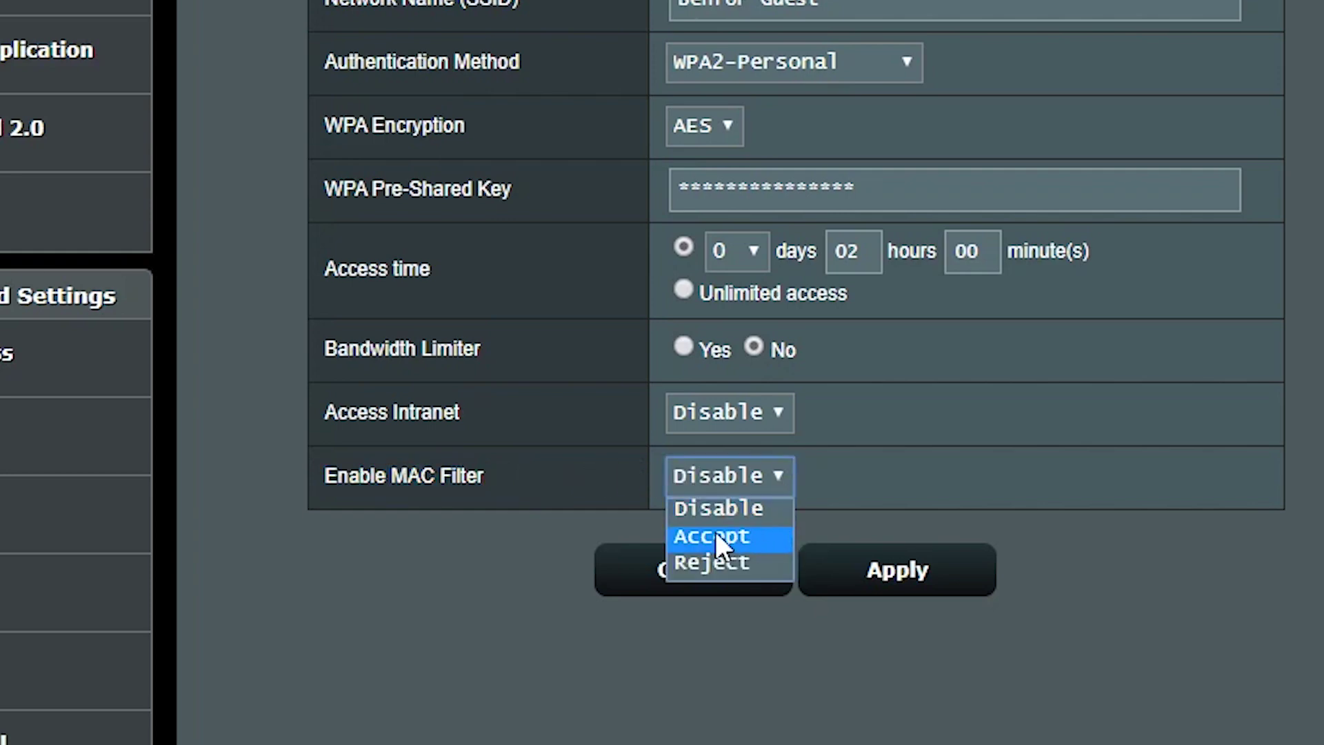
click(748, 535)
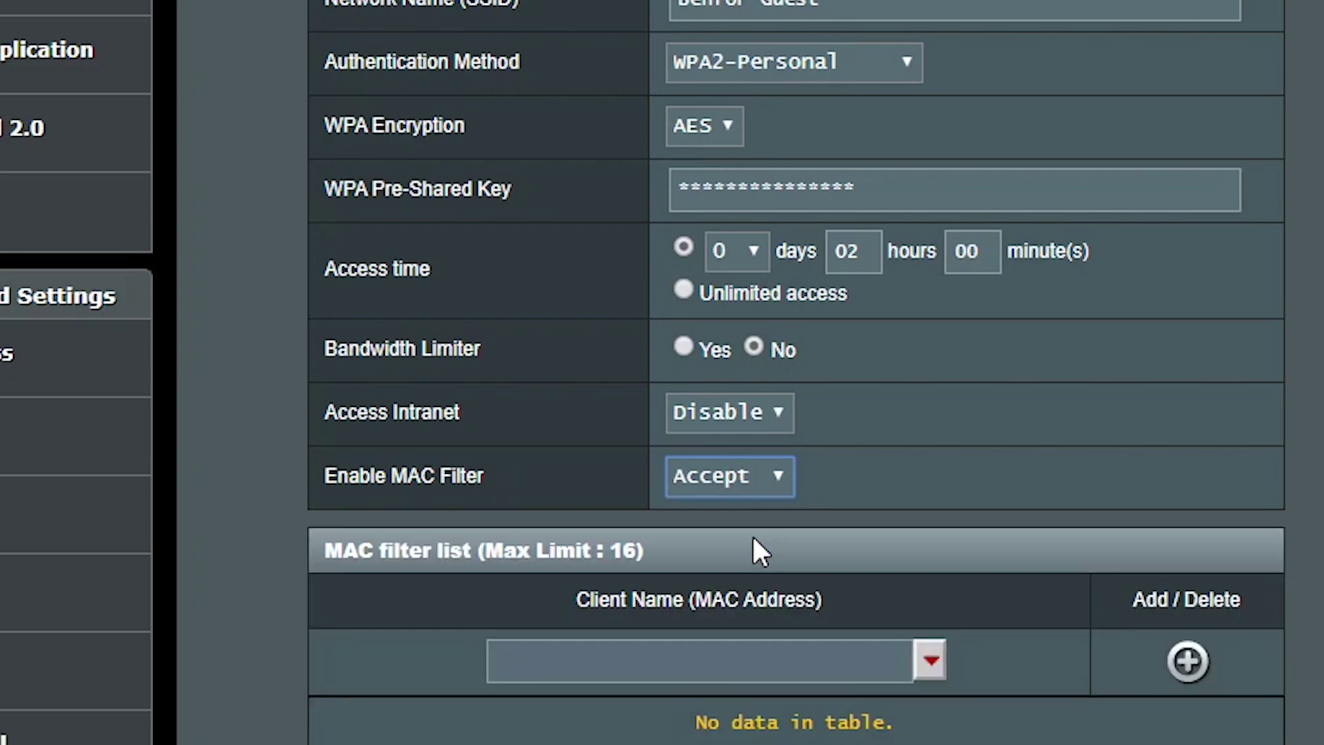
scroll(959, 455, down, 5)
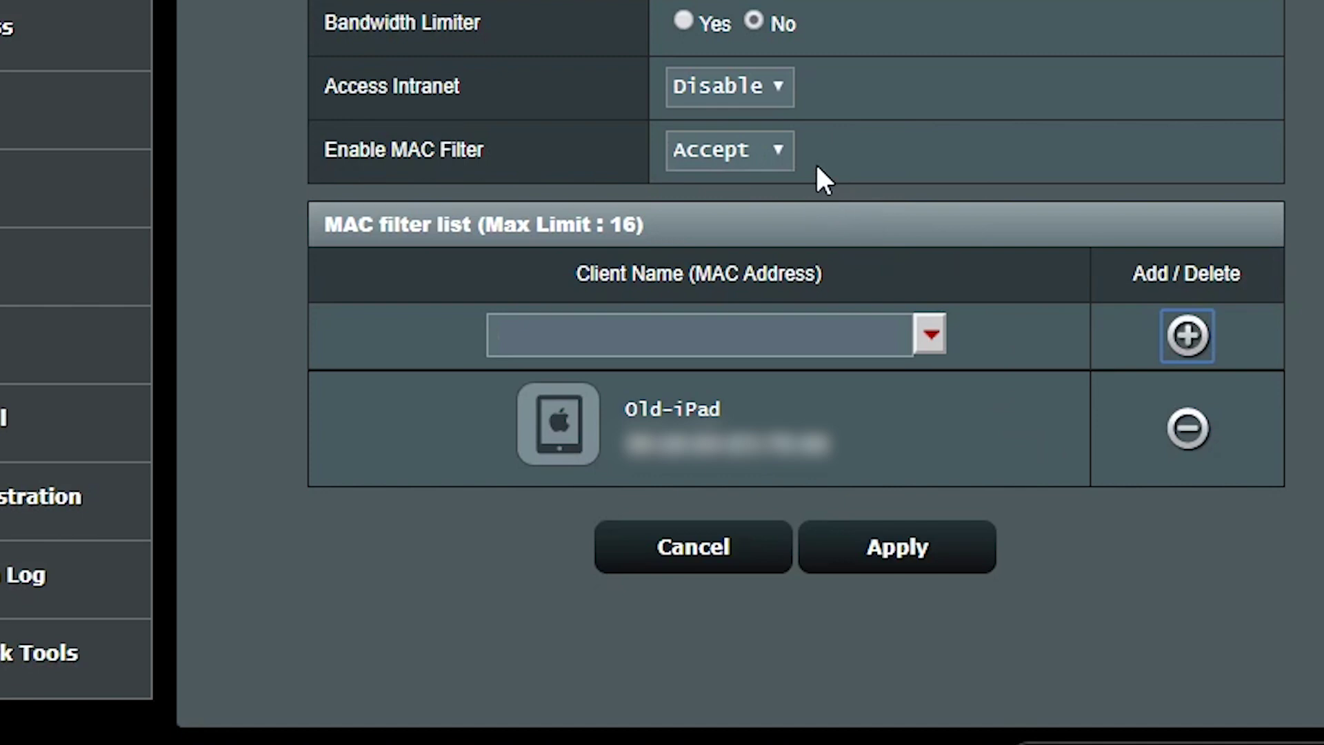
click(778, 150)
click(756, 240)
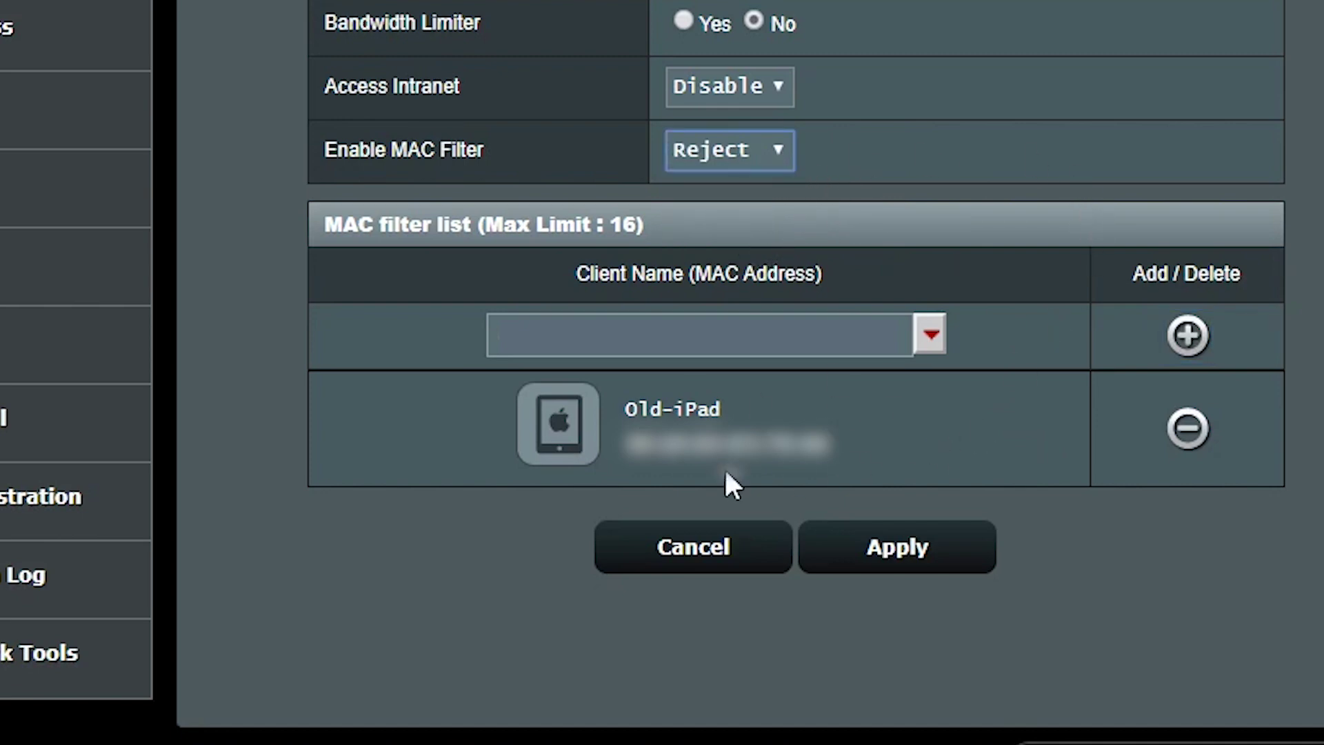
click(779, 149)
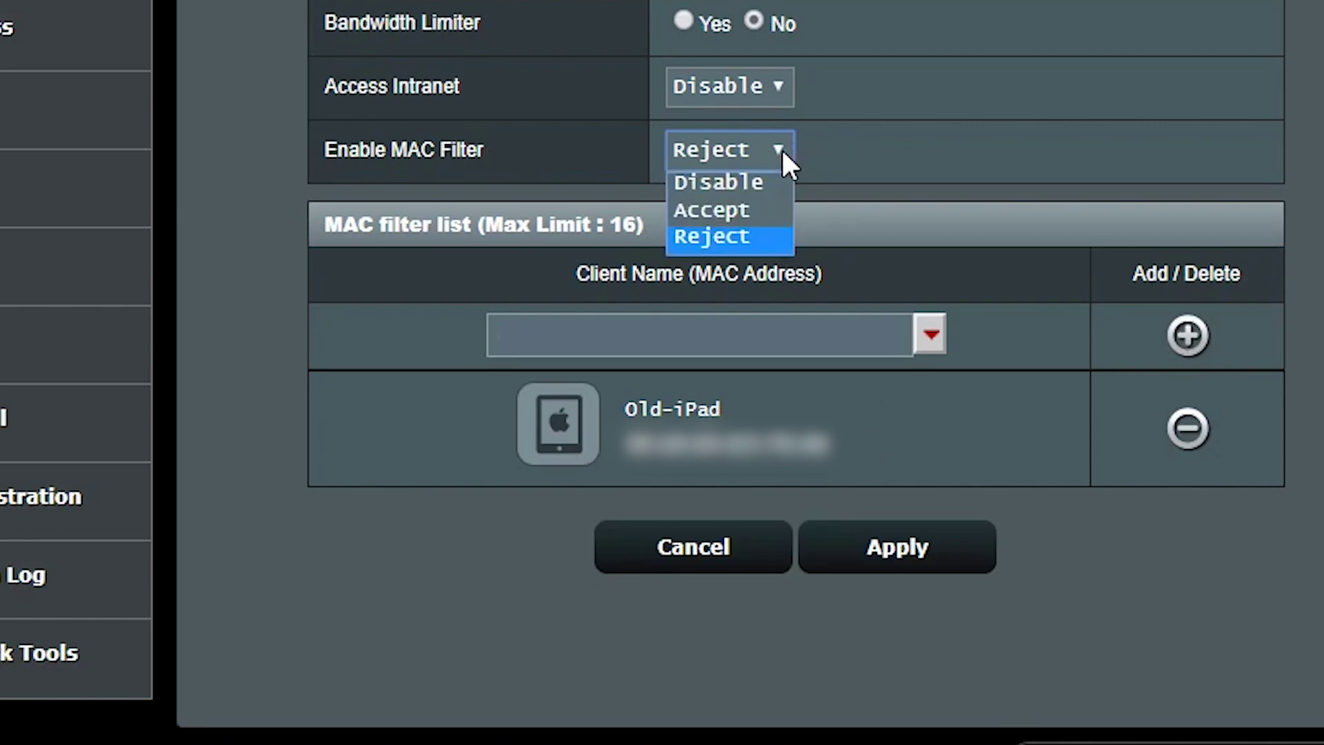
click(766, 179)
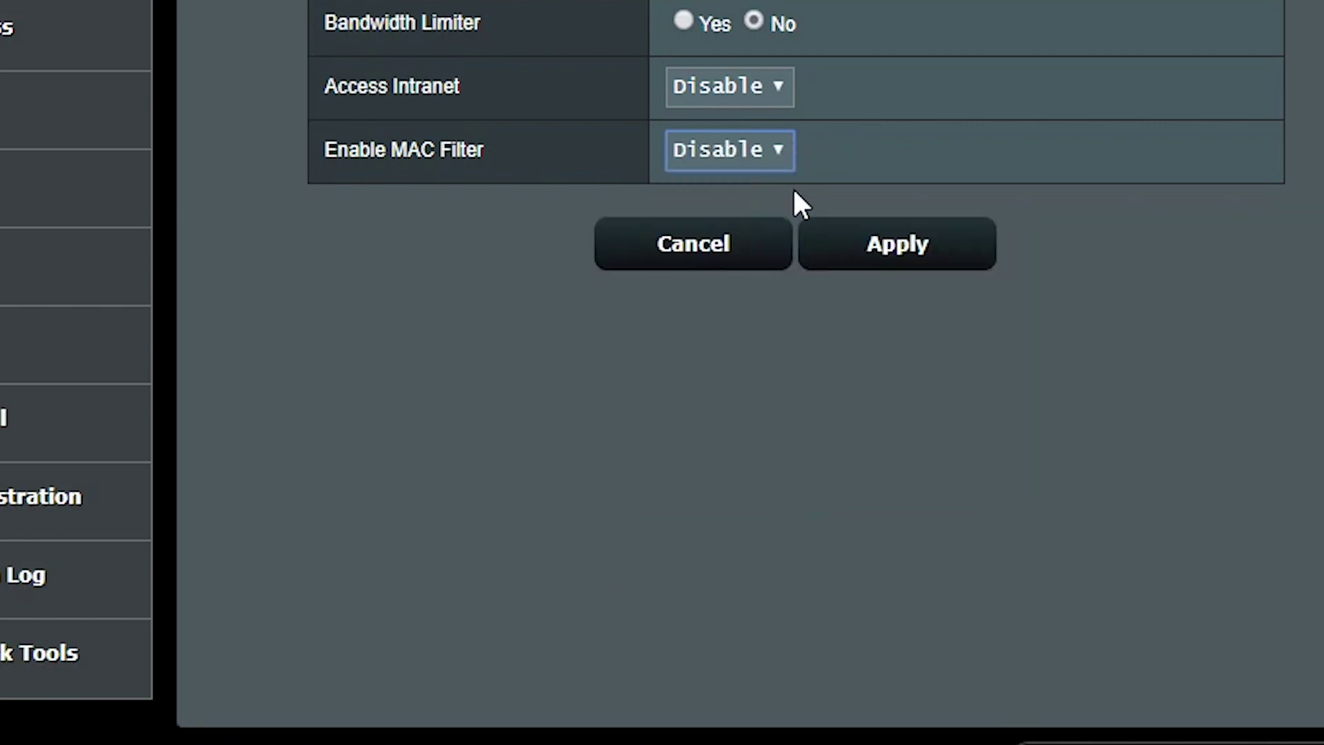
scroll(1163, 242, up, 2)
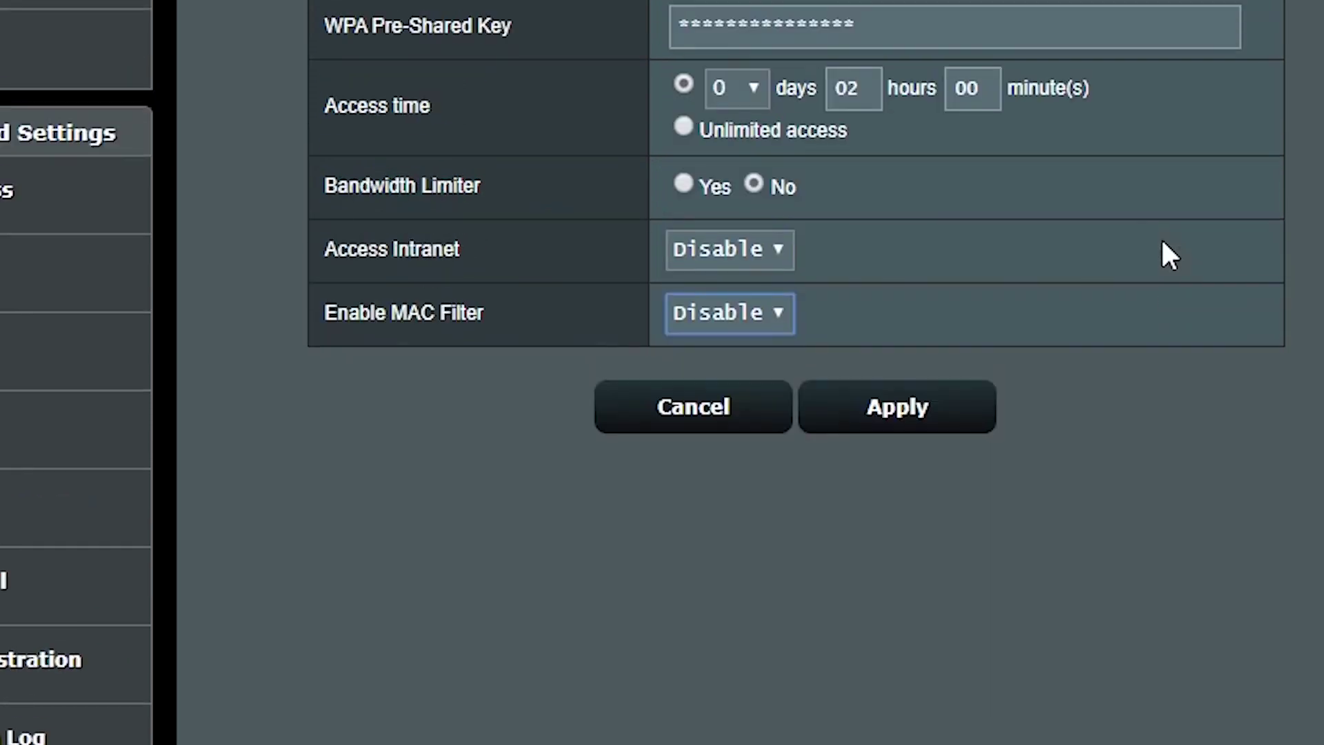